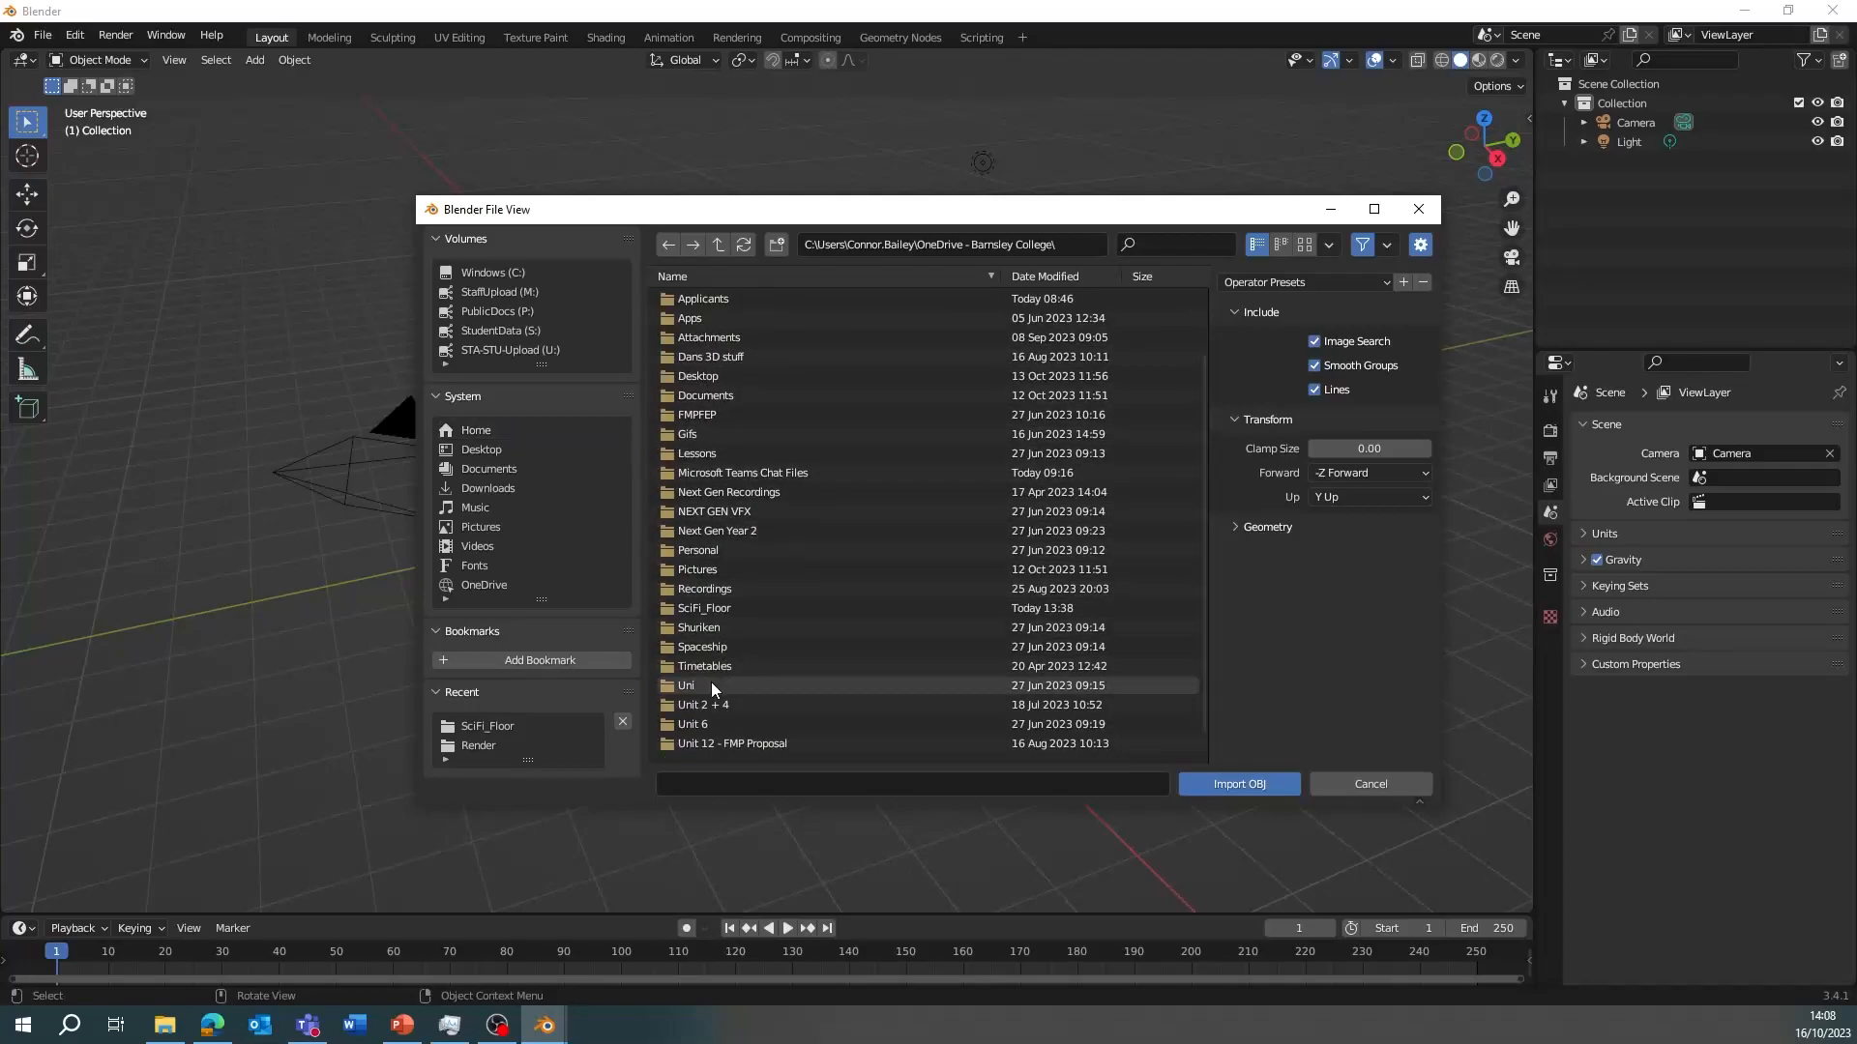
Step: Import low_final.obj from the Render folder inside SciFi_Floor
scroll(711, 682, down, 1)
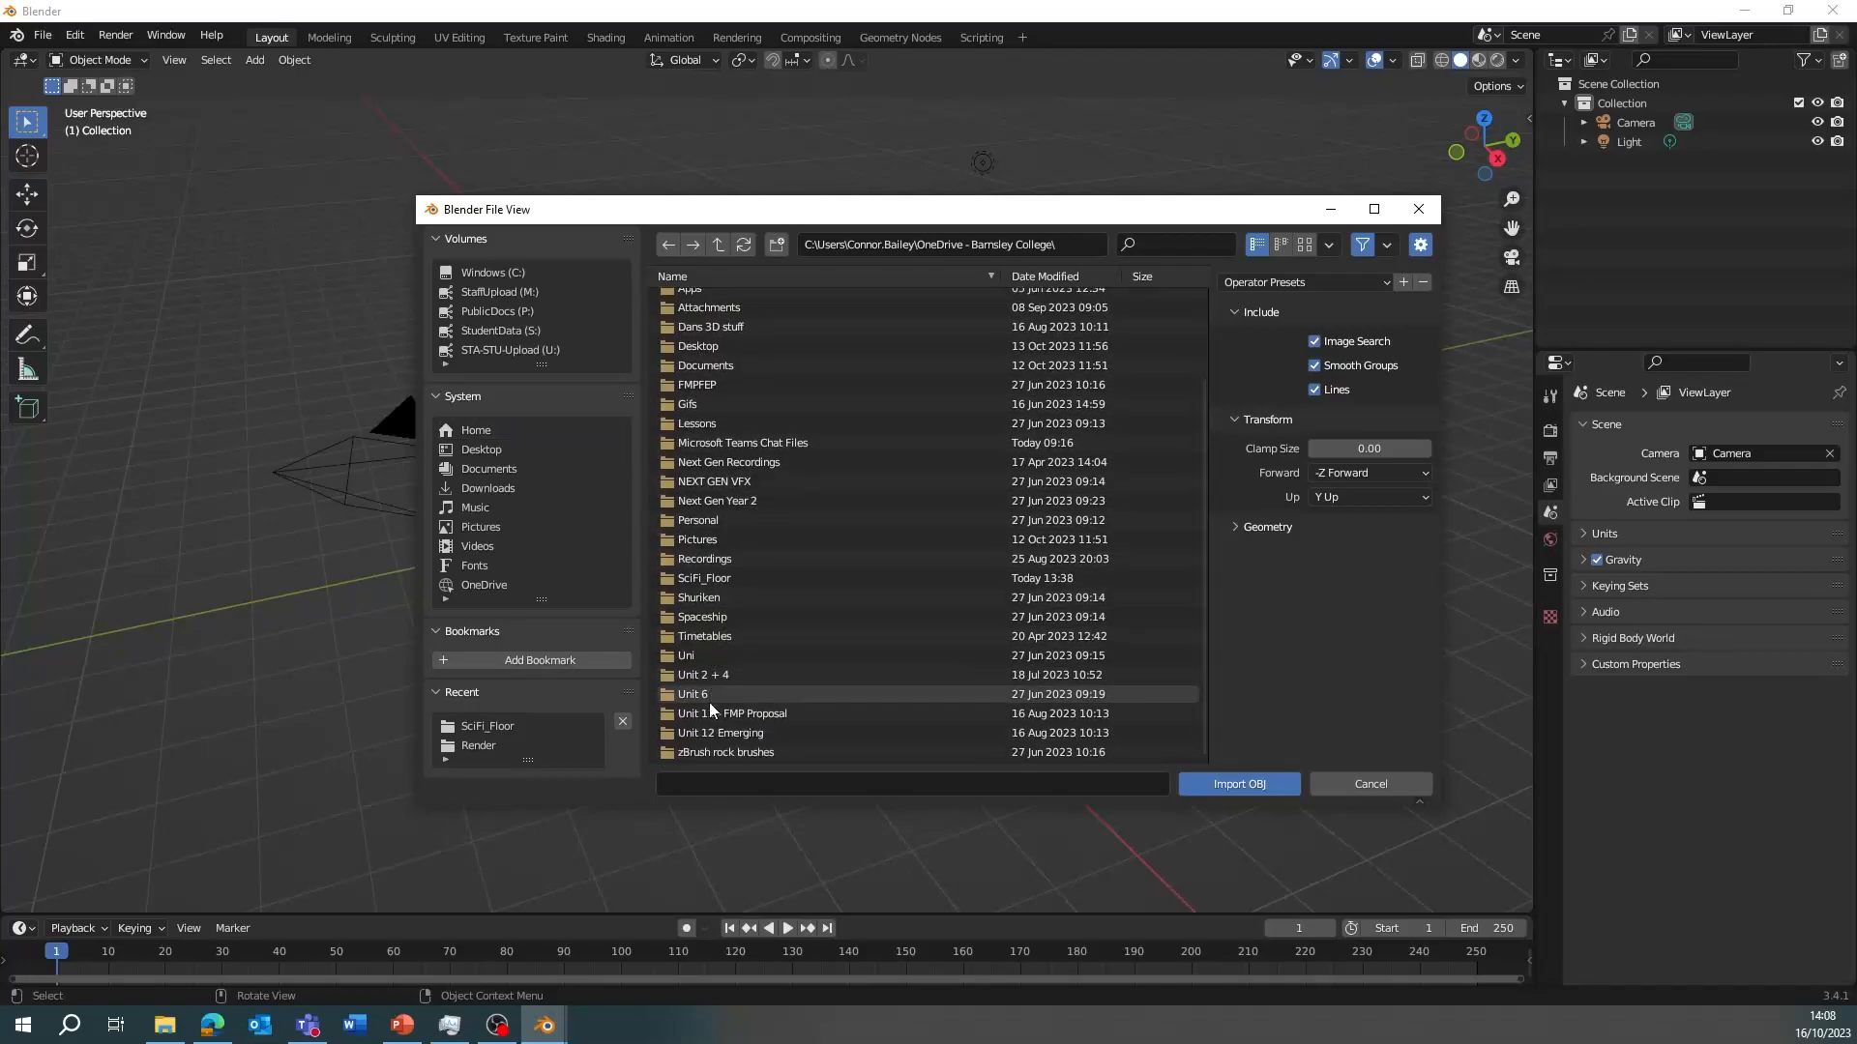
double_click(699, 580)
double_click(737, 298)
click(732, 304)
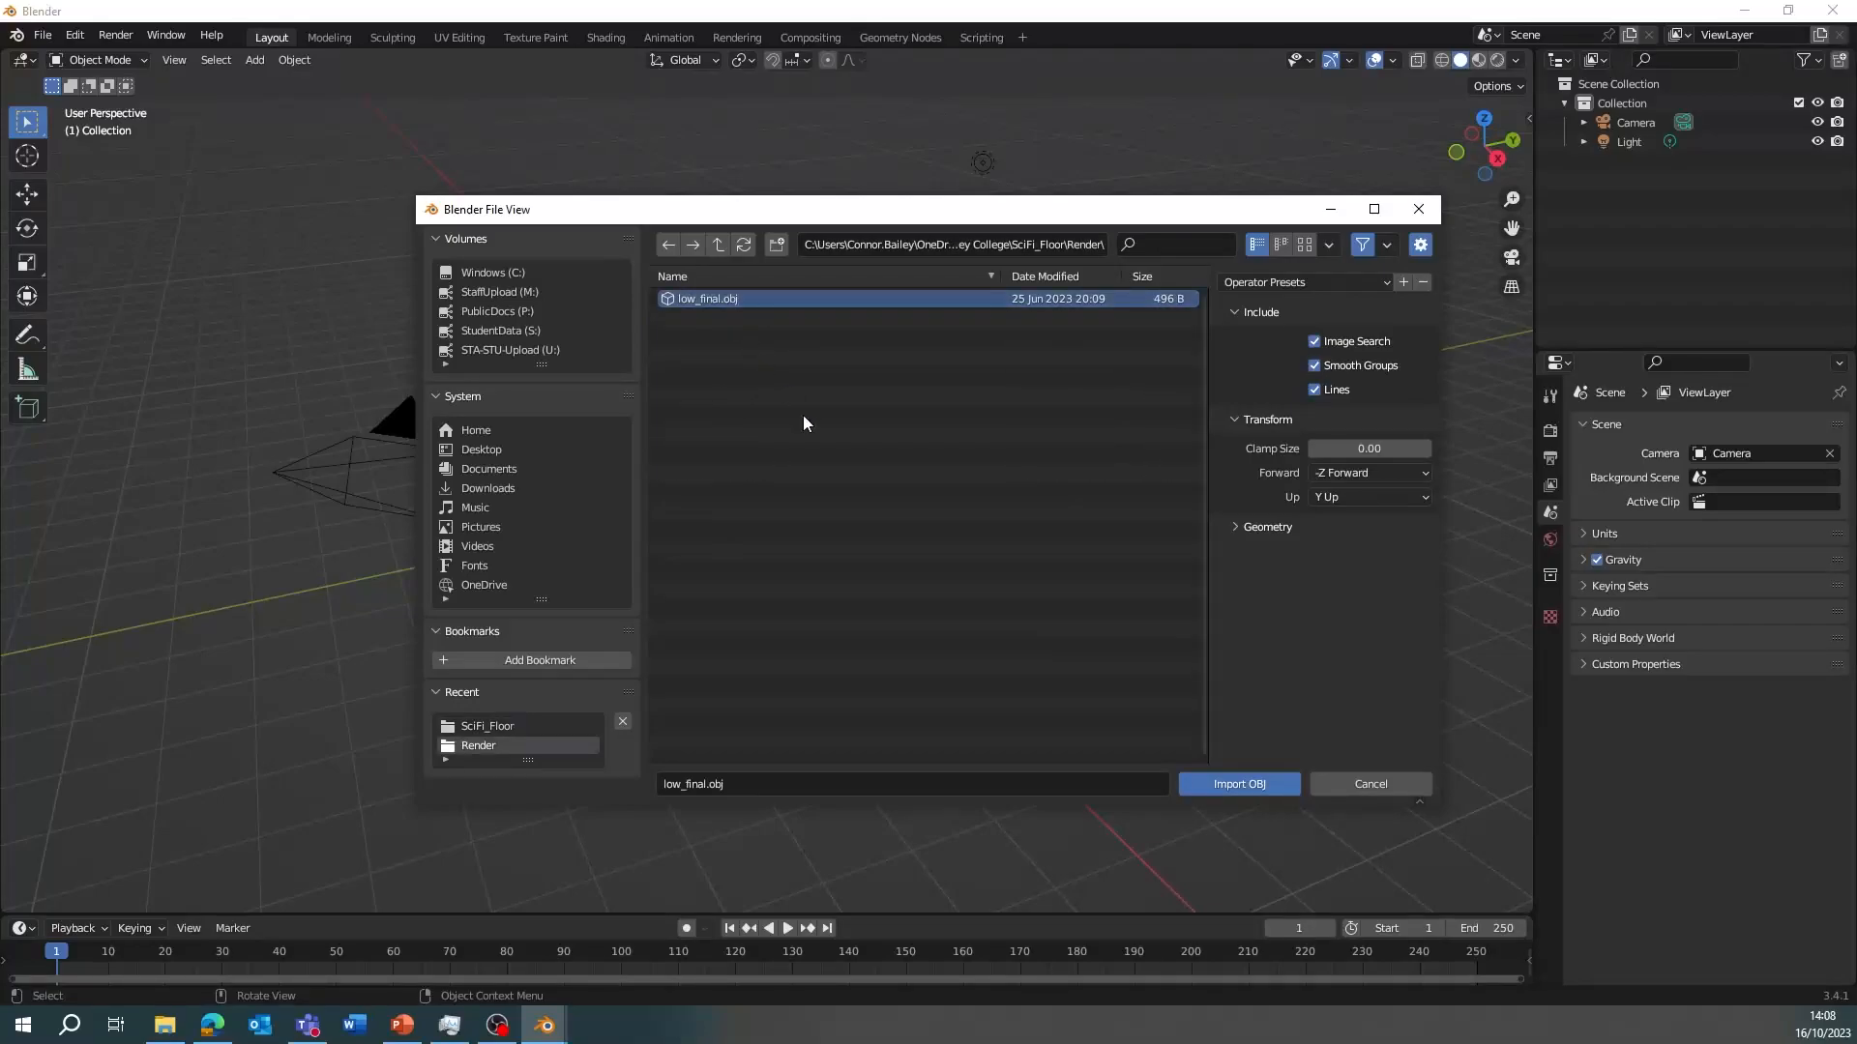
click(1236, 784)
Step: Switch to the Shading workspace and select the imported low_final plane to load its material nodes
scroll(984, 454, down, 5)
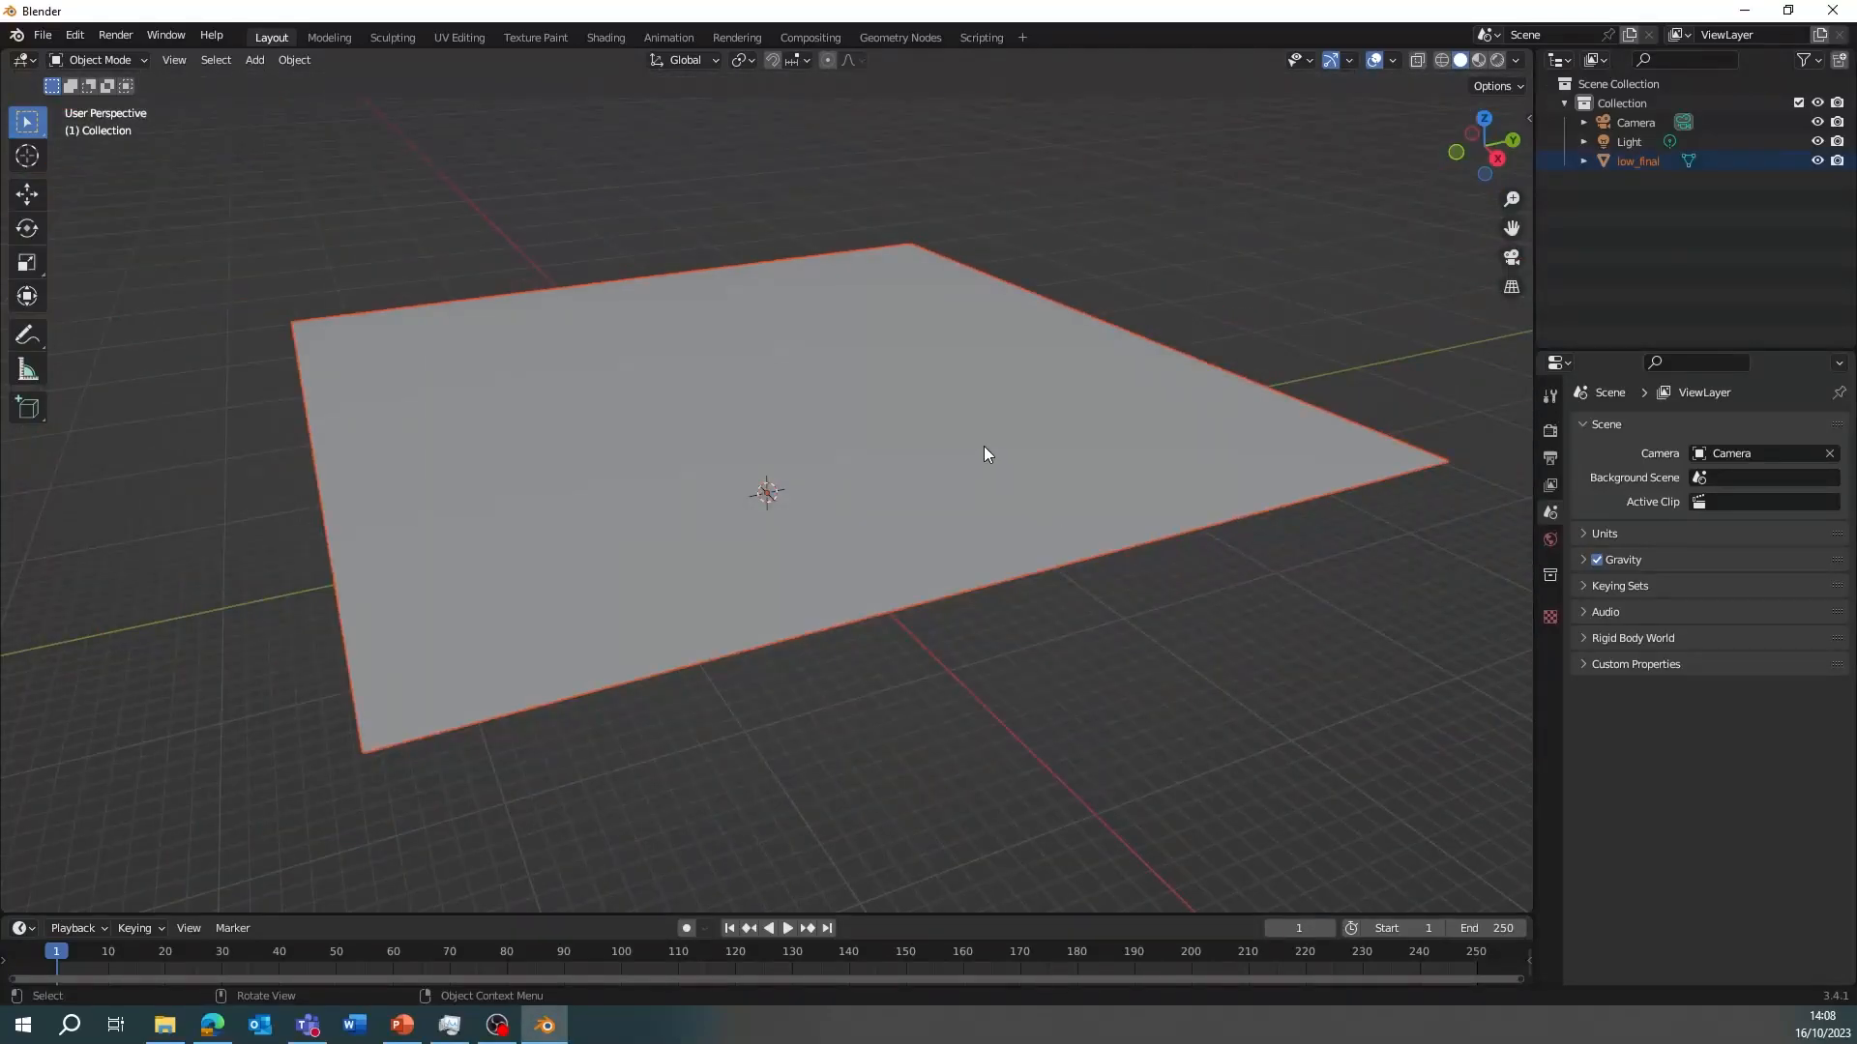
middle_drag(1126, 256, 1082, 386)
scroll(1056, 317, down, 2)
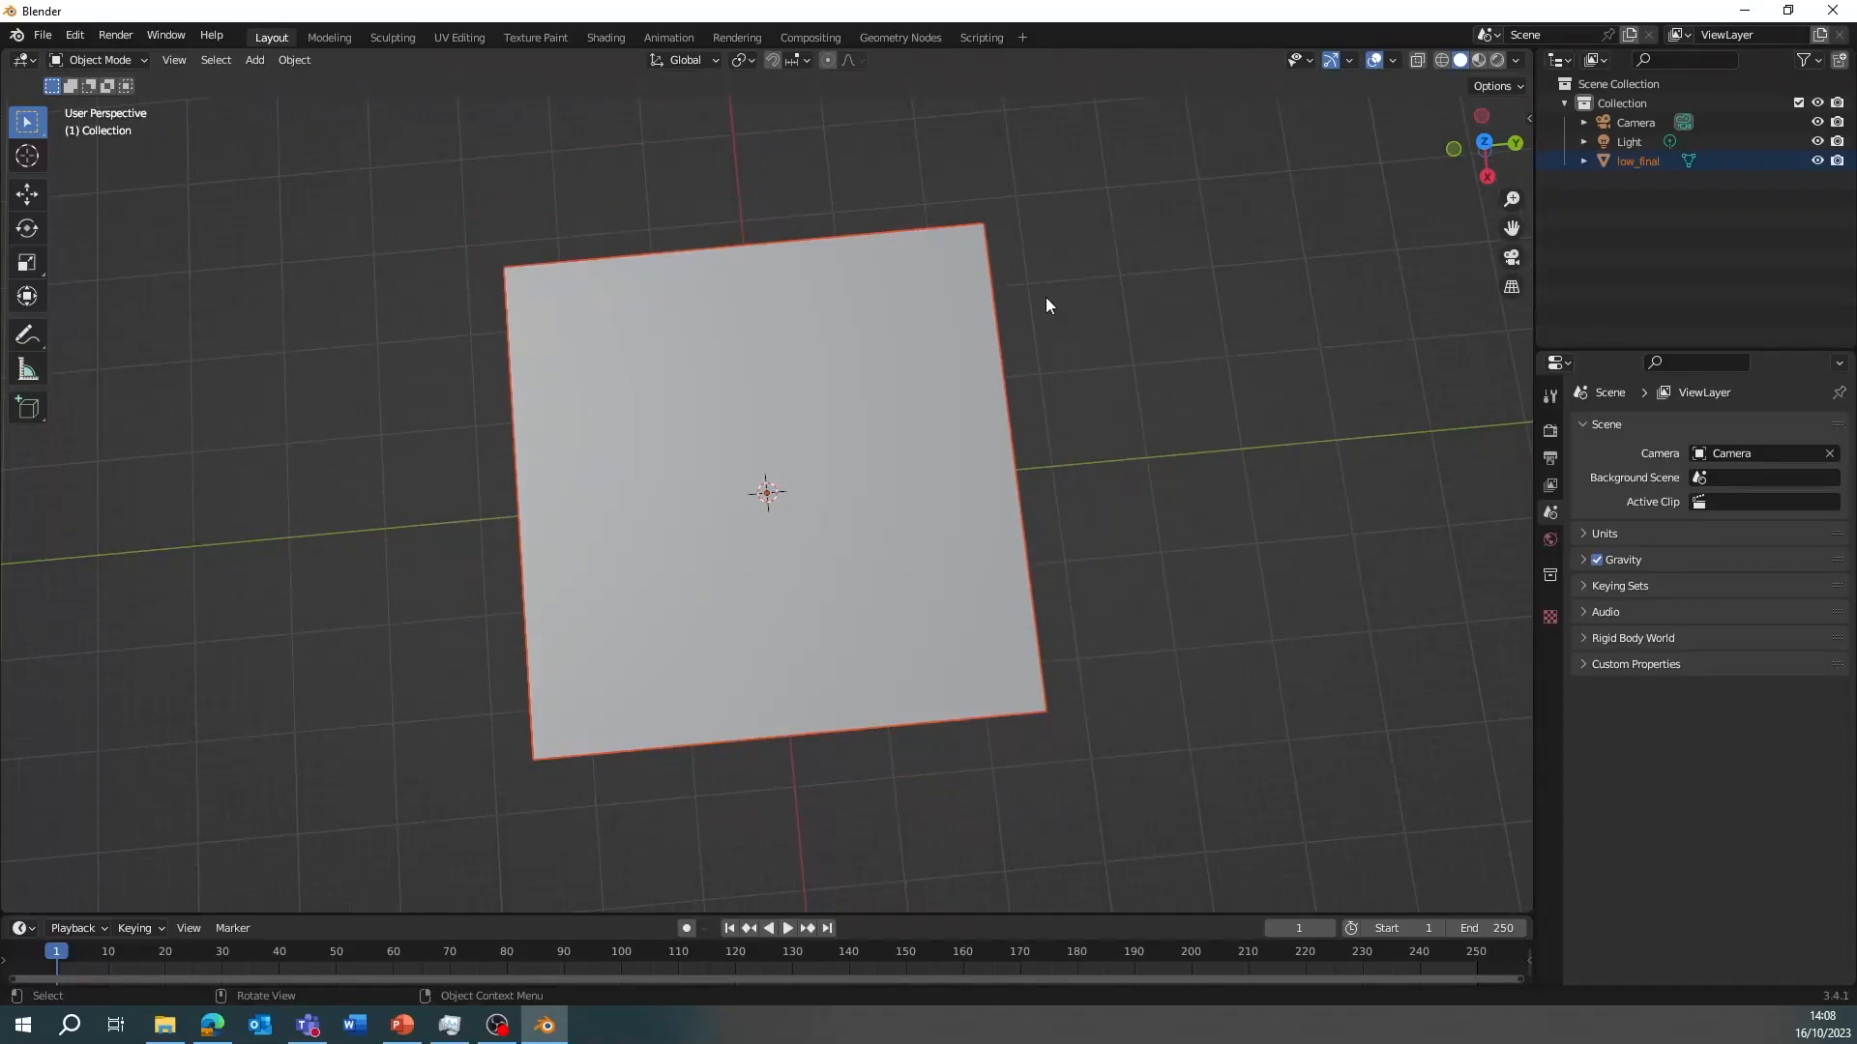
click(613, 39)
middle_drag(751, 456, 1041, 392)
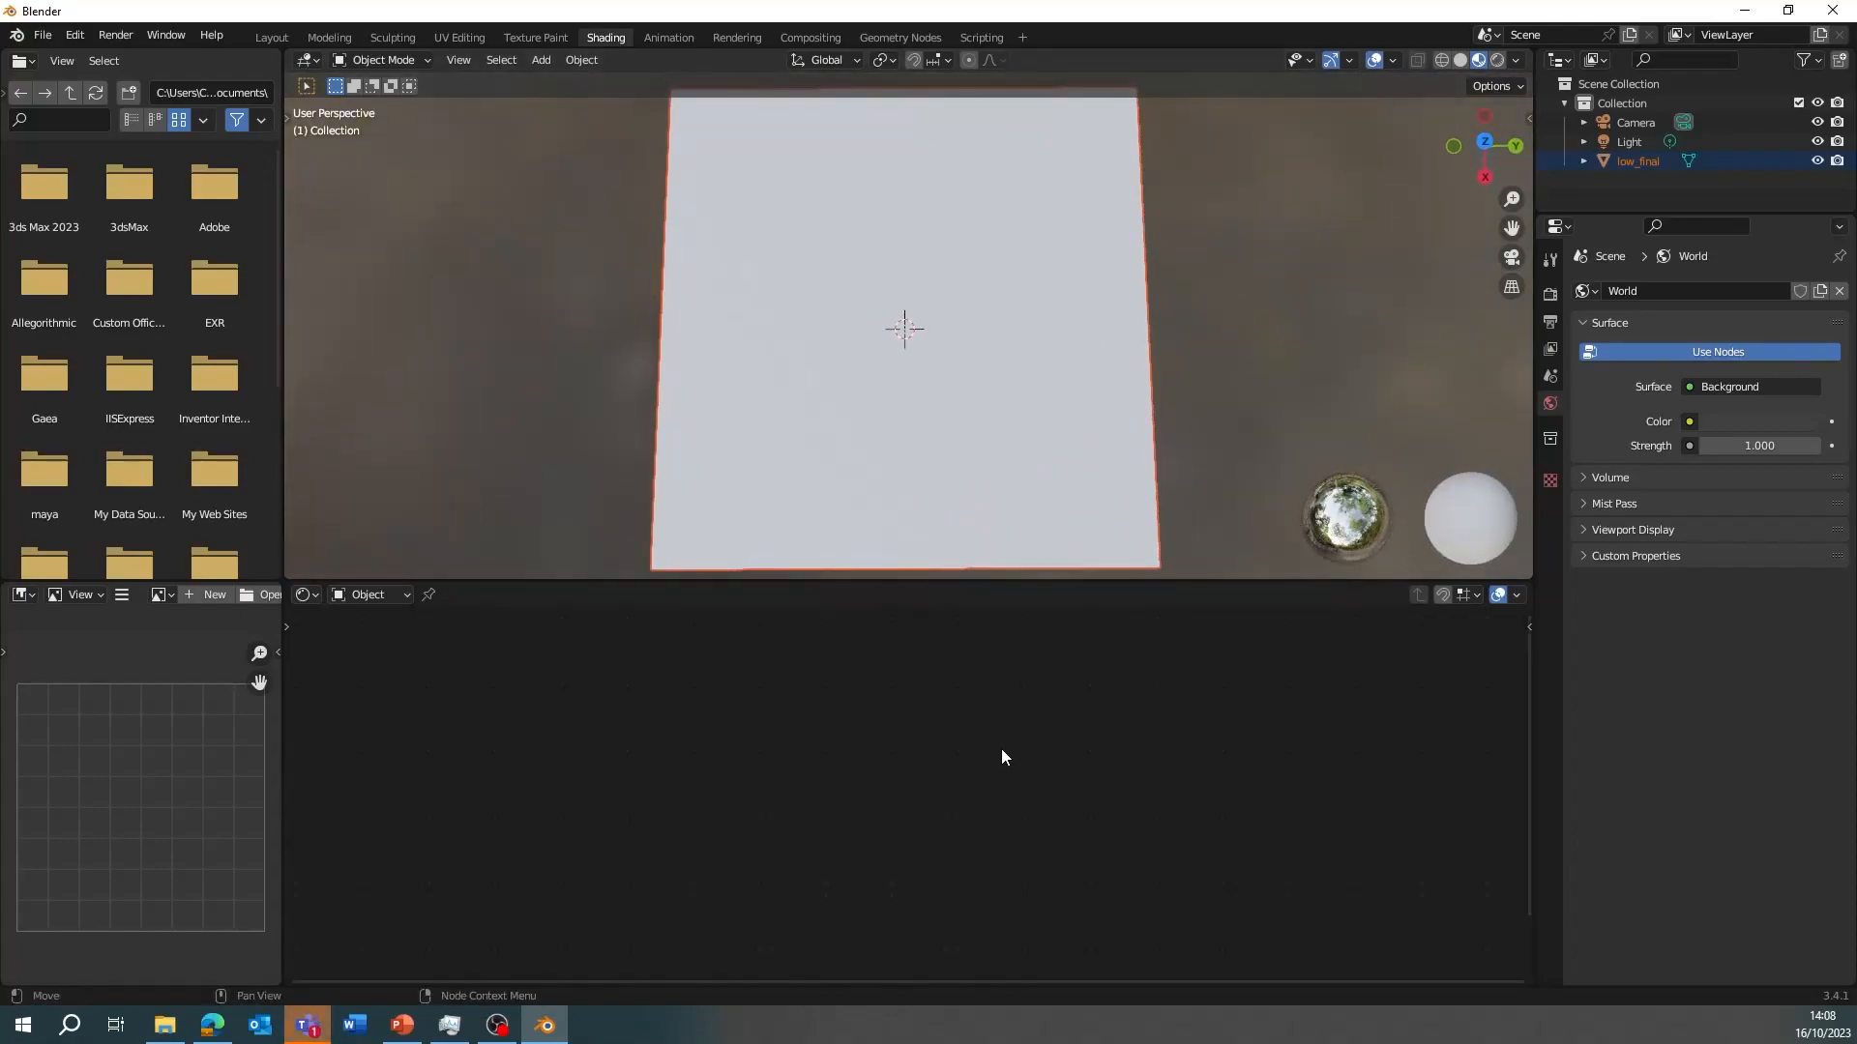
scroll(1027, 454, down, 2)
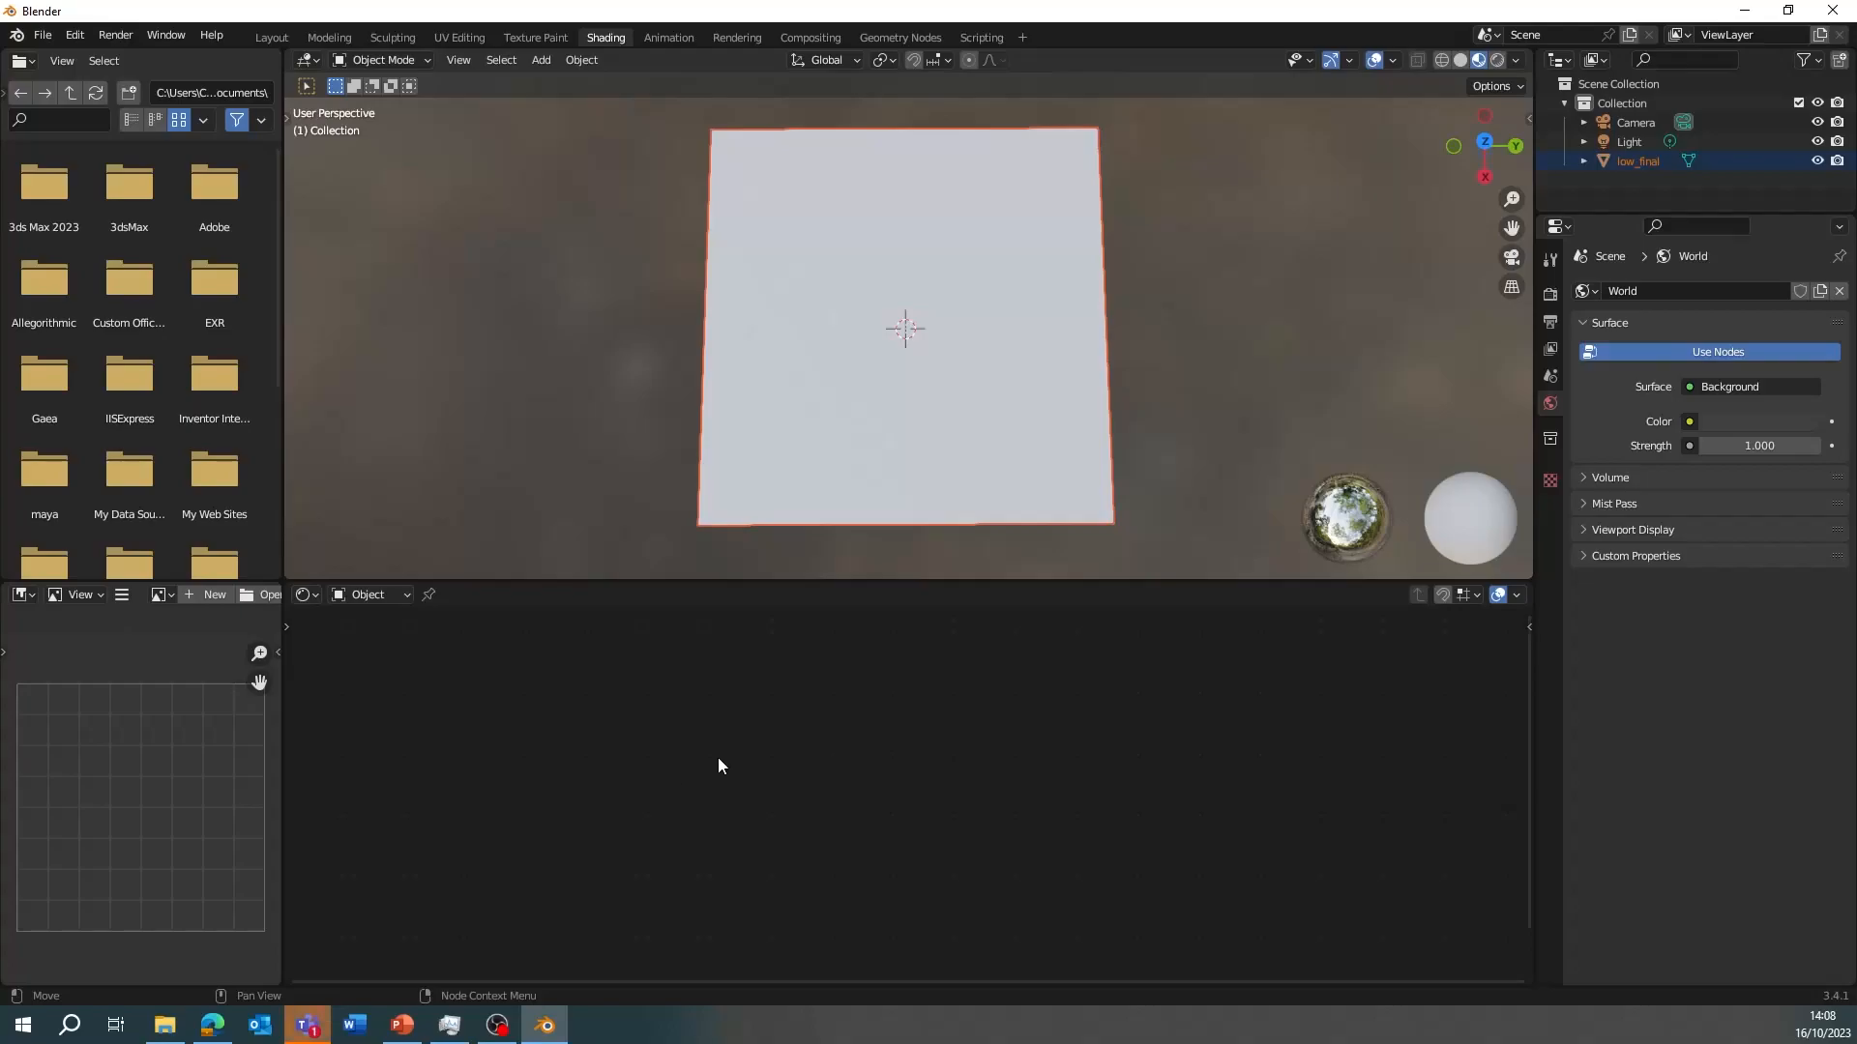
click(998, 381)
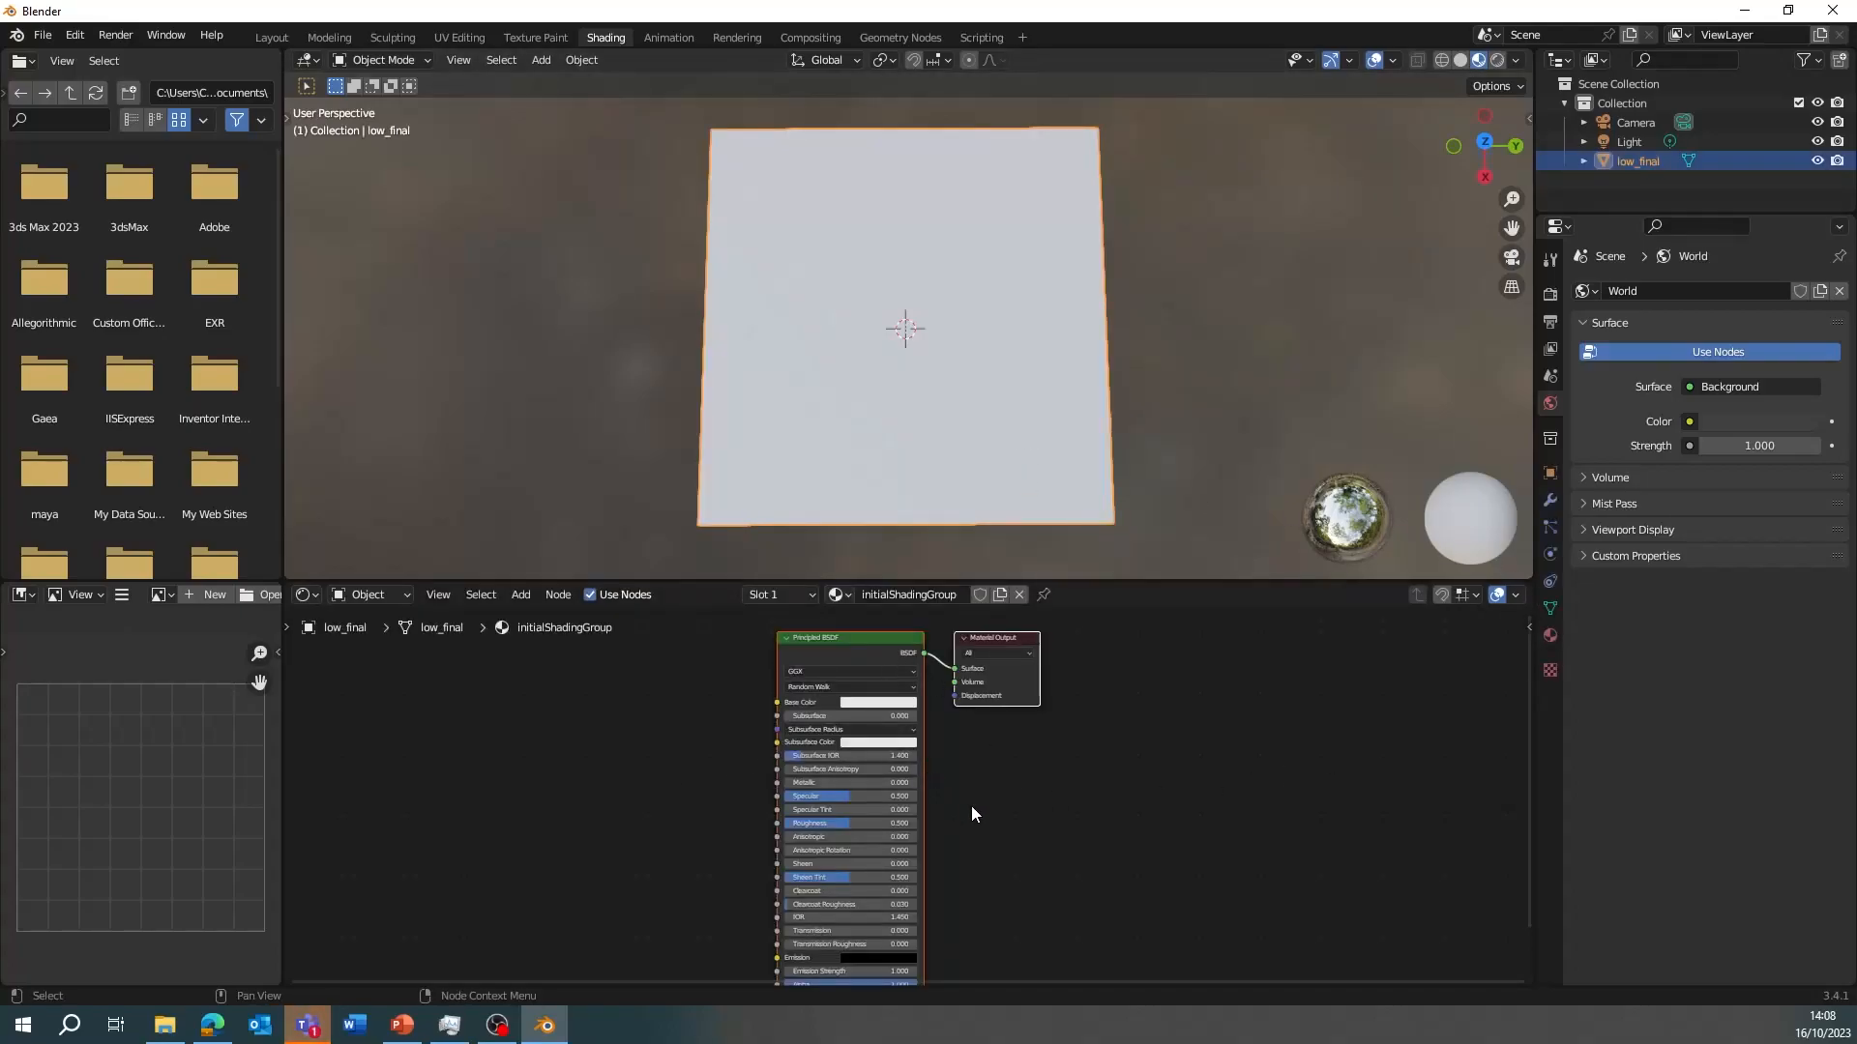
Step: Bring the 11_initialShadingGroup AO and Normal PNG textures from File Explorer into the plane's material node graph
middle_drag(963, 809, 967, 783)
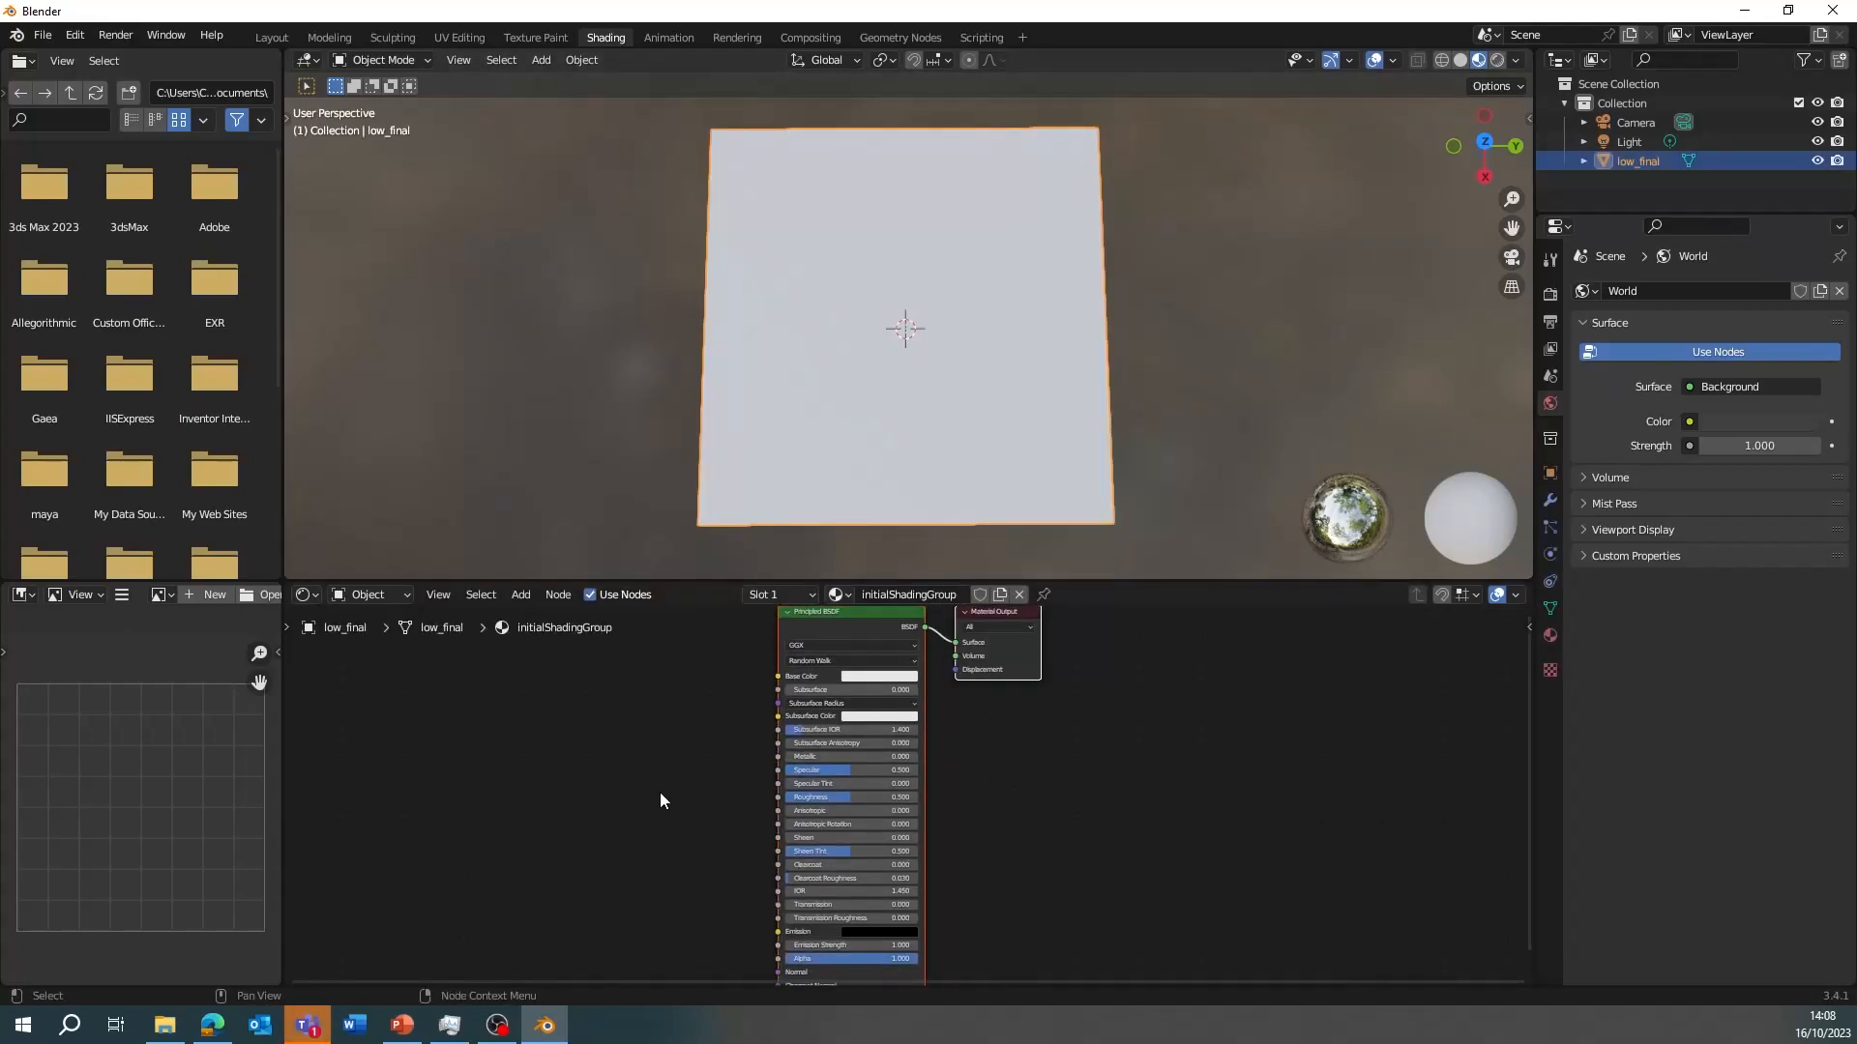
scroll(659, 793, up, 4)
middle_drag(580, 792, 813, 937)
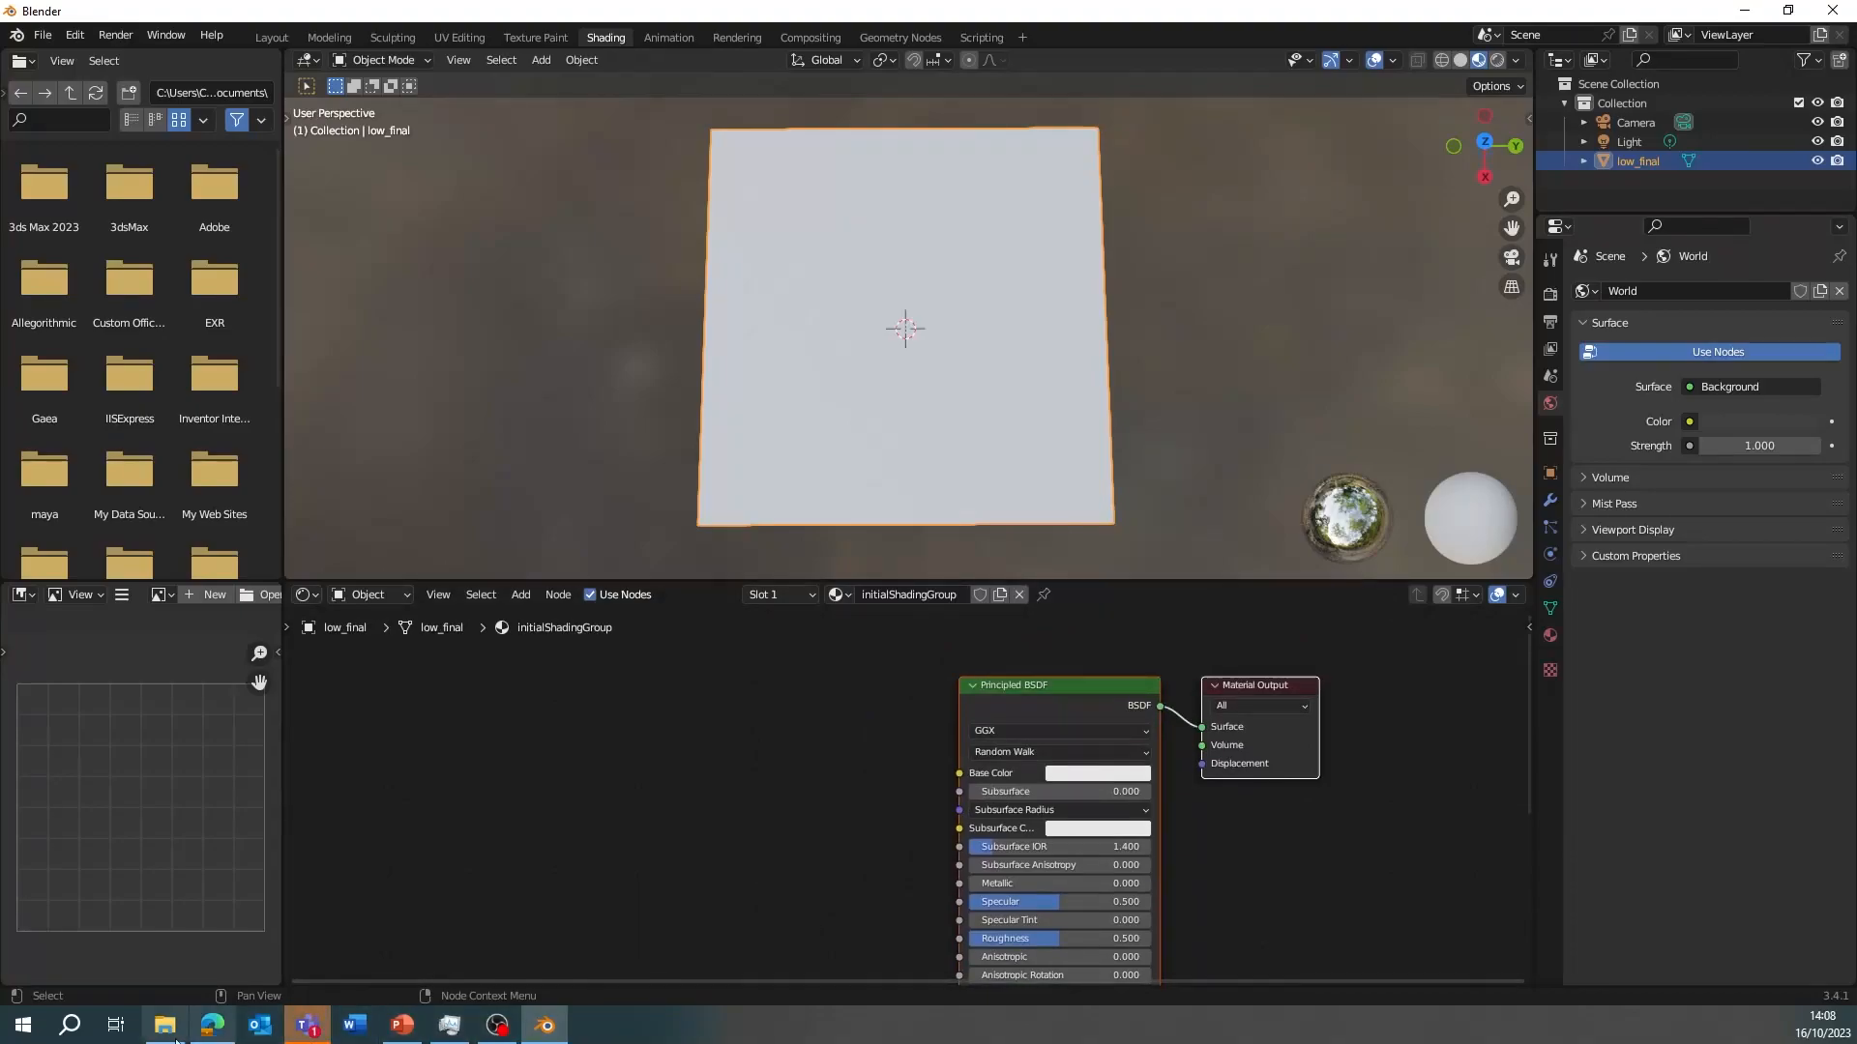
click(174, 1033)
drag(1161, 283, 1409, 350)
click(1335, 464)
drag(1335, 468, 701, 926)
drag(1439, 465, 780, 733)
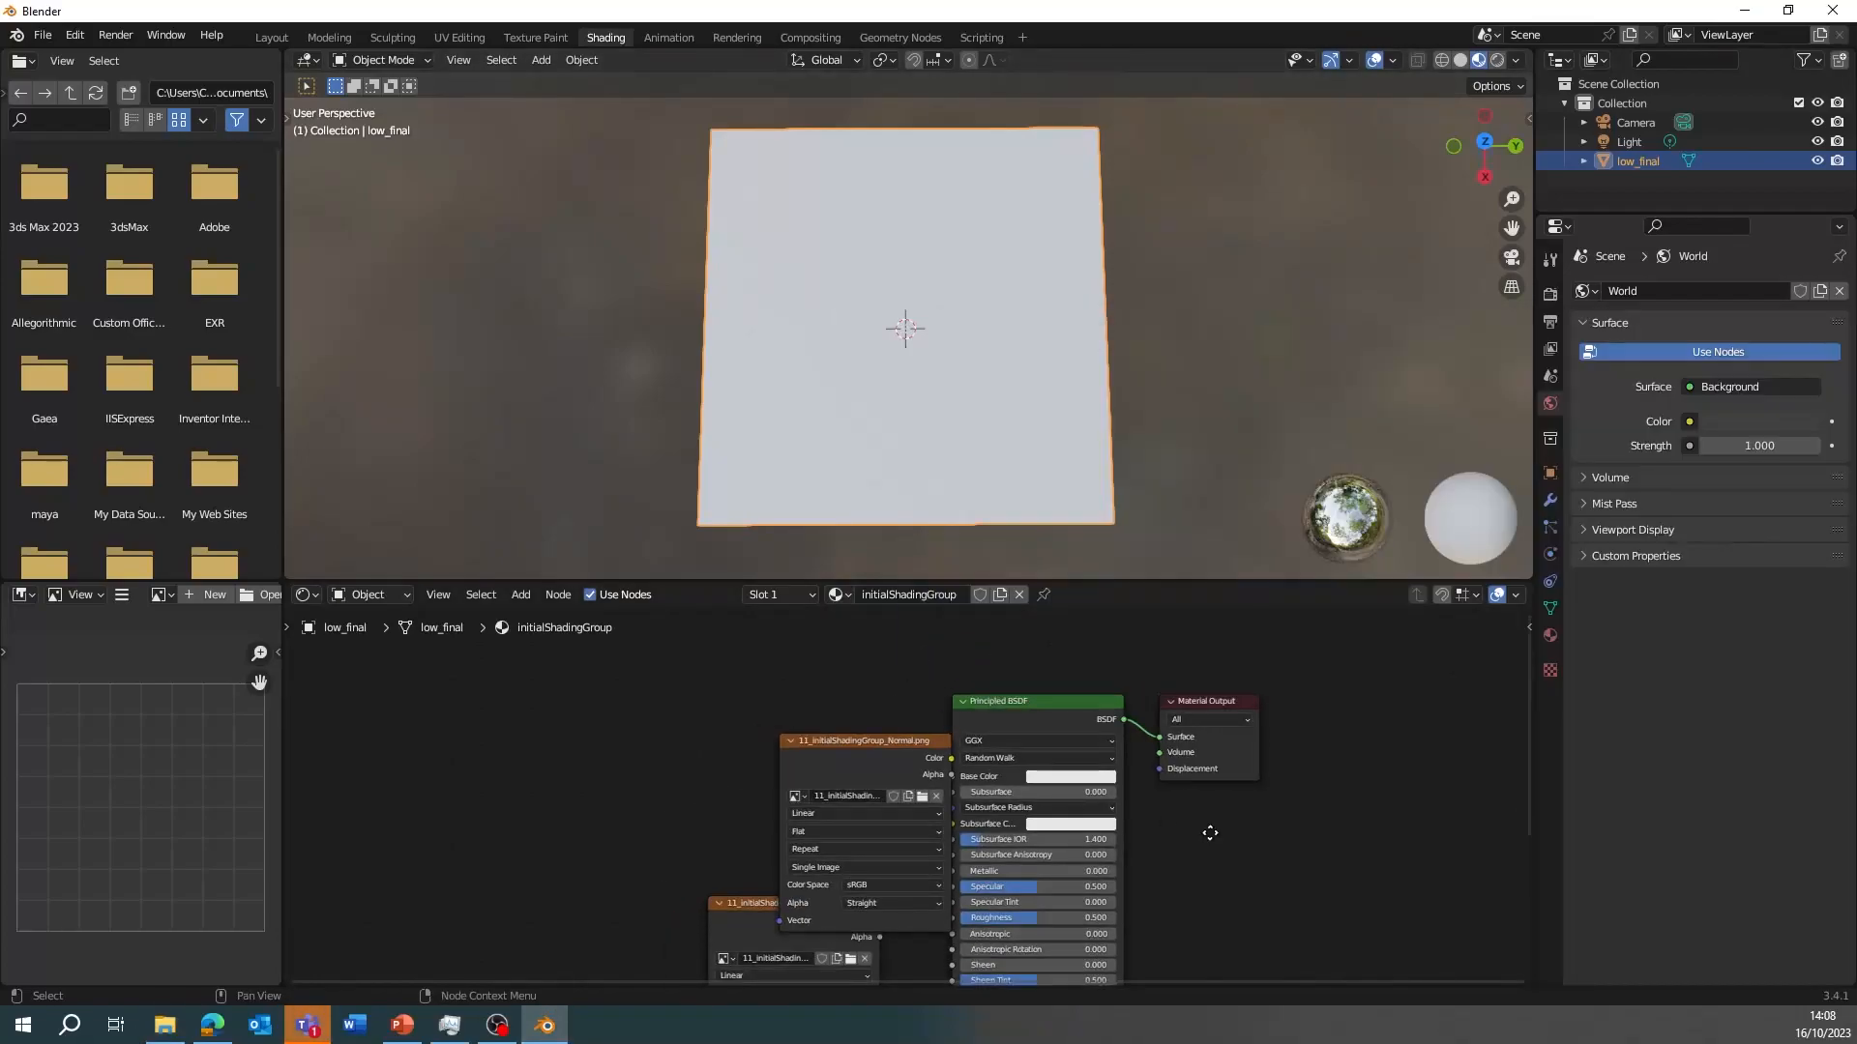
Step: Arrange the two texture nodes before the Principled BSDF, with the AO texture above the Normal texture
middle_drag(1210, 838, 1173, 635)
drag(713, 730, 660, 840)
middle_drag(705, 693, 709, 773)
scroll(716, 730, down, 2)
scroll(717, 730, up, 1)
drag(851, 622, 845, 762)
click(823, 625)
drag(814, 632, 662, 625)
drag(774, 895, 618, 910)
Step: Connect the Normal texture's Color output to the Principled BSDF's Normal input and check the effect on the plane
middle_drag(834, 870, 827, 727)
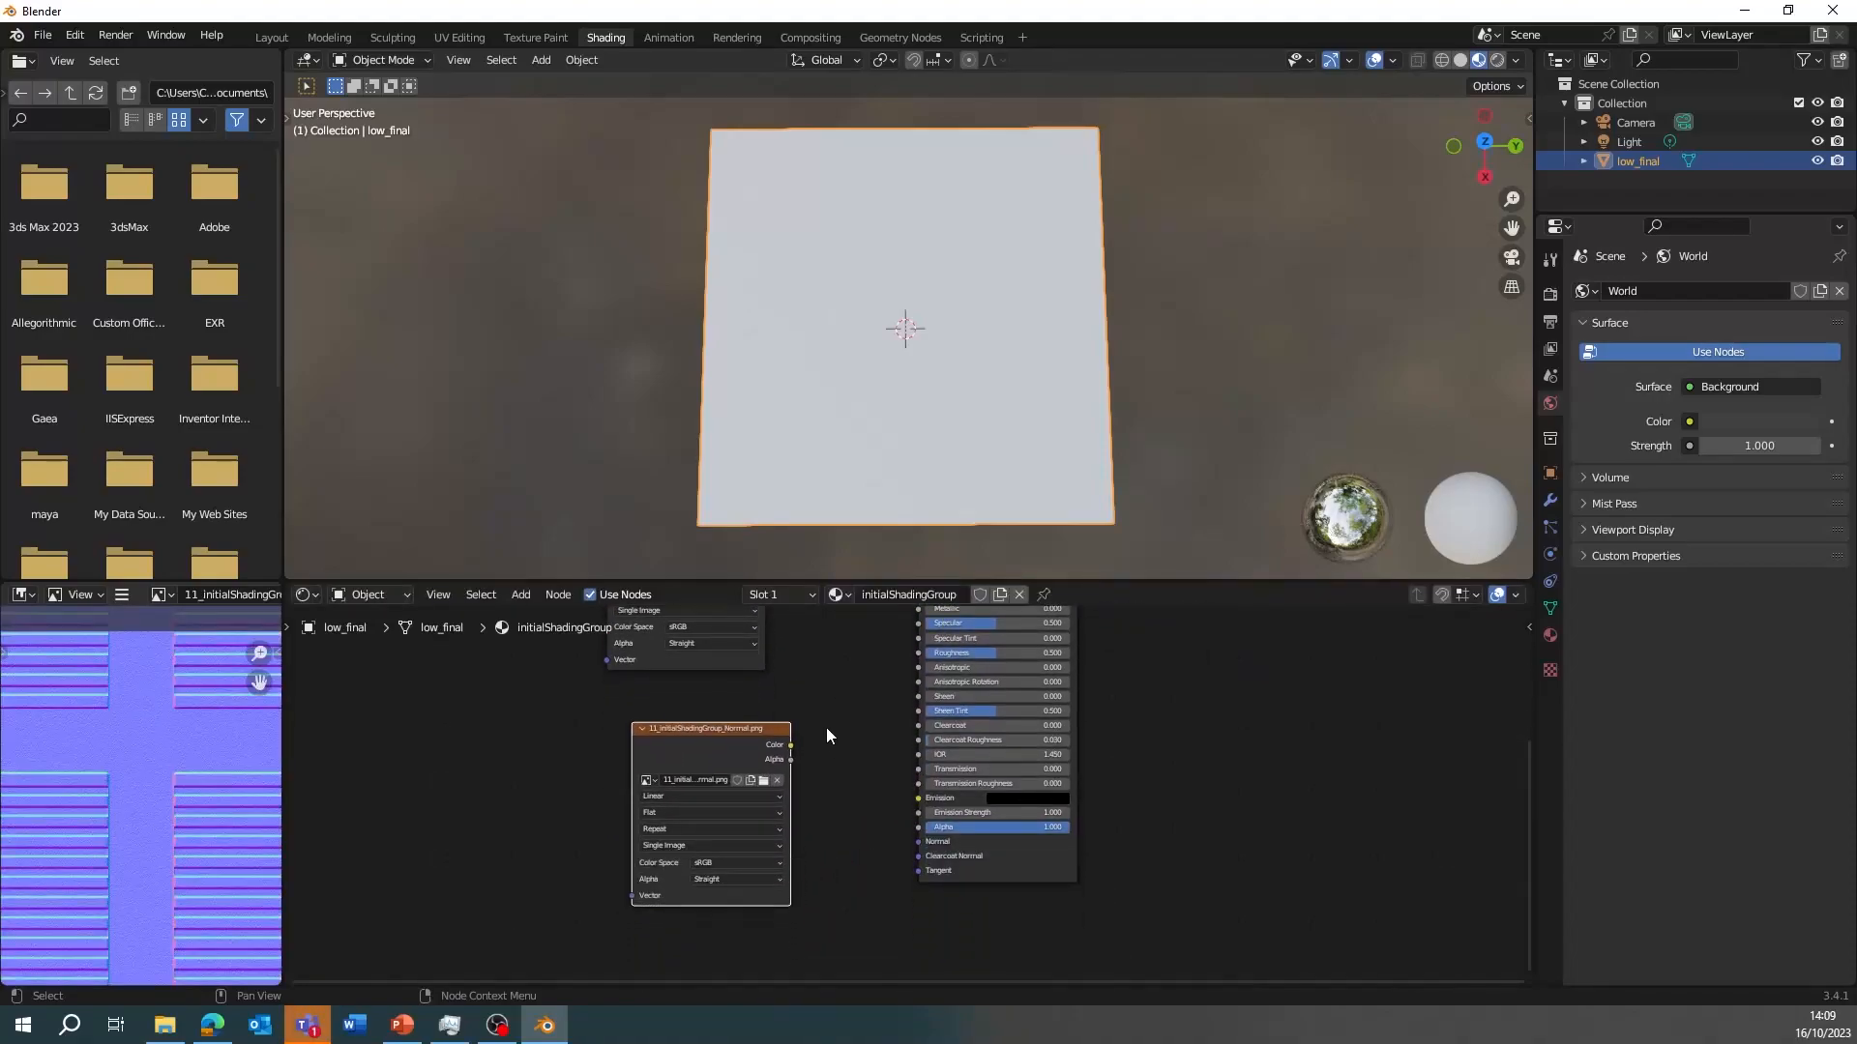
scroll(826, 727, up, 2)
drag(773, 737, 917, 849)
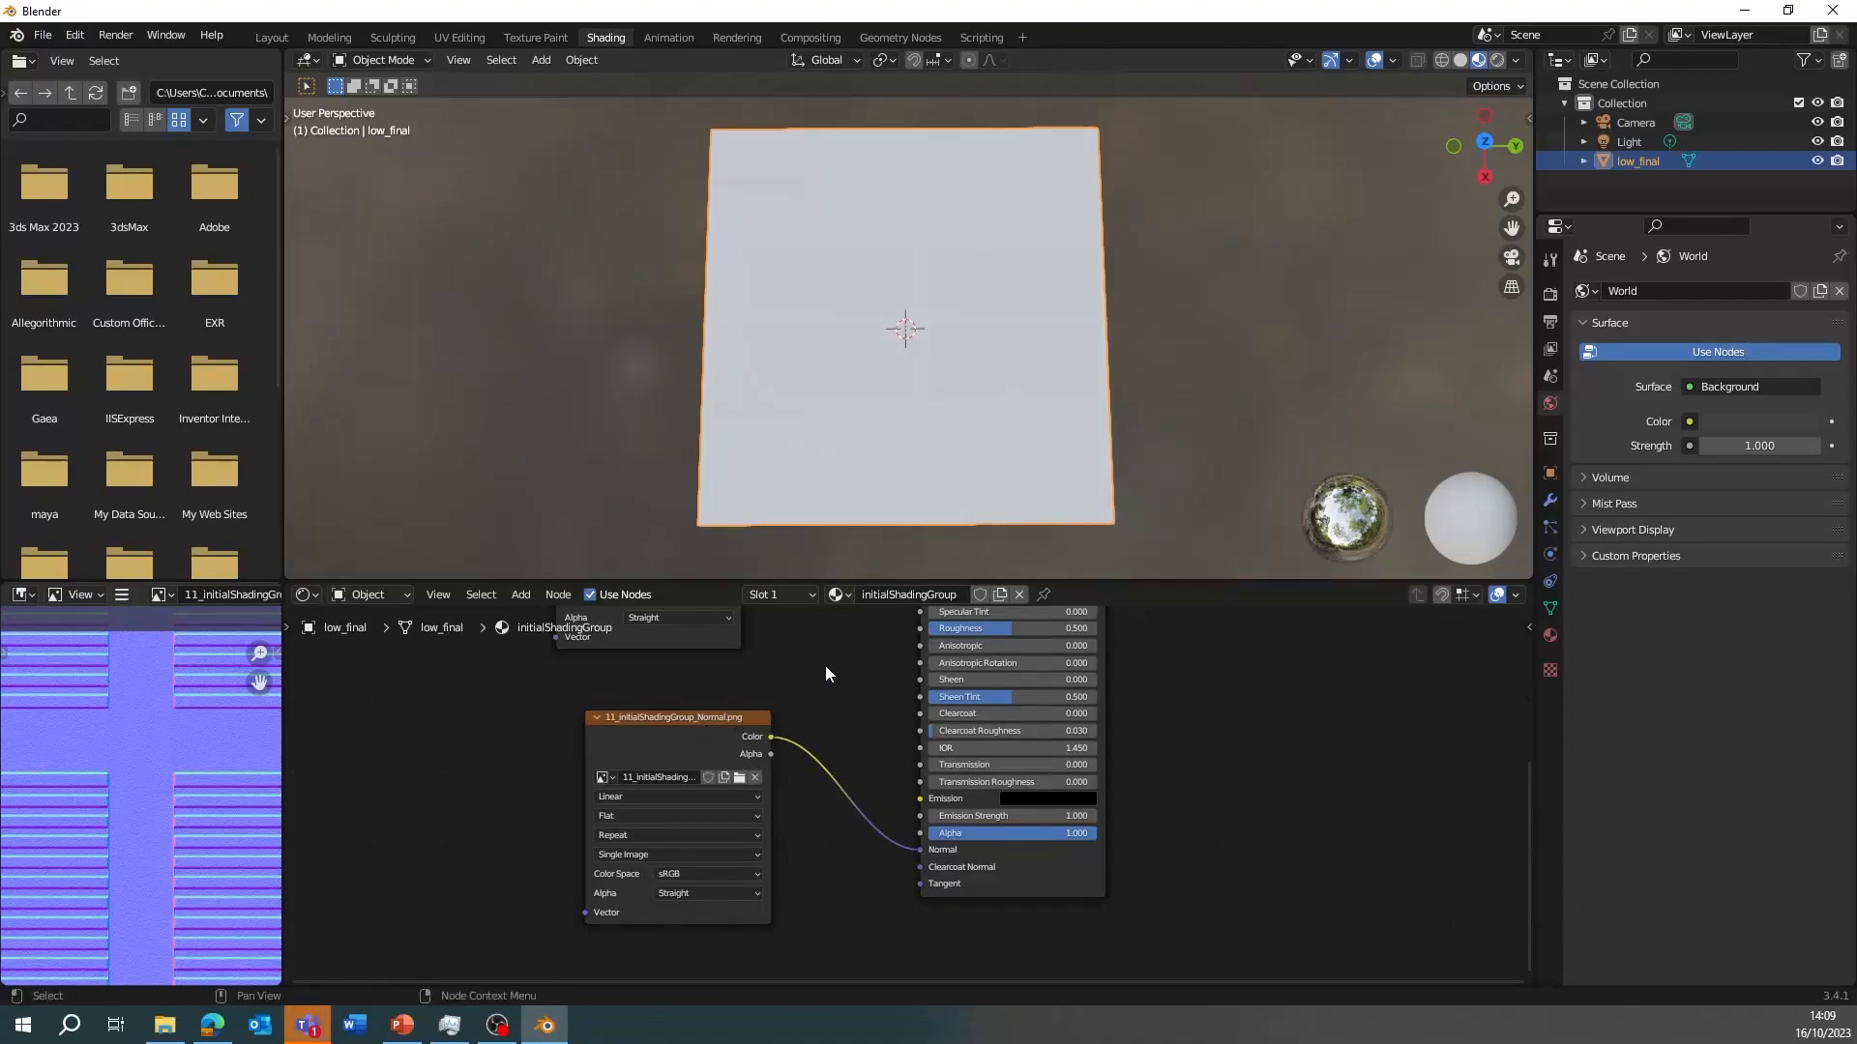
middle_drag(826, 666, 829, 871)
scroll(897, 300, up, 4)
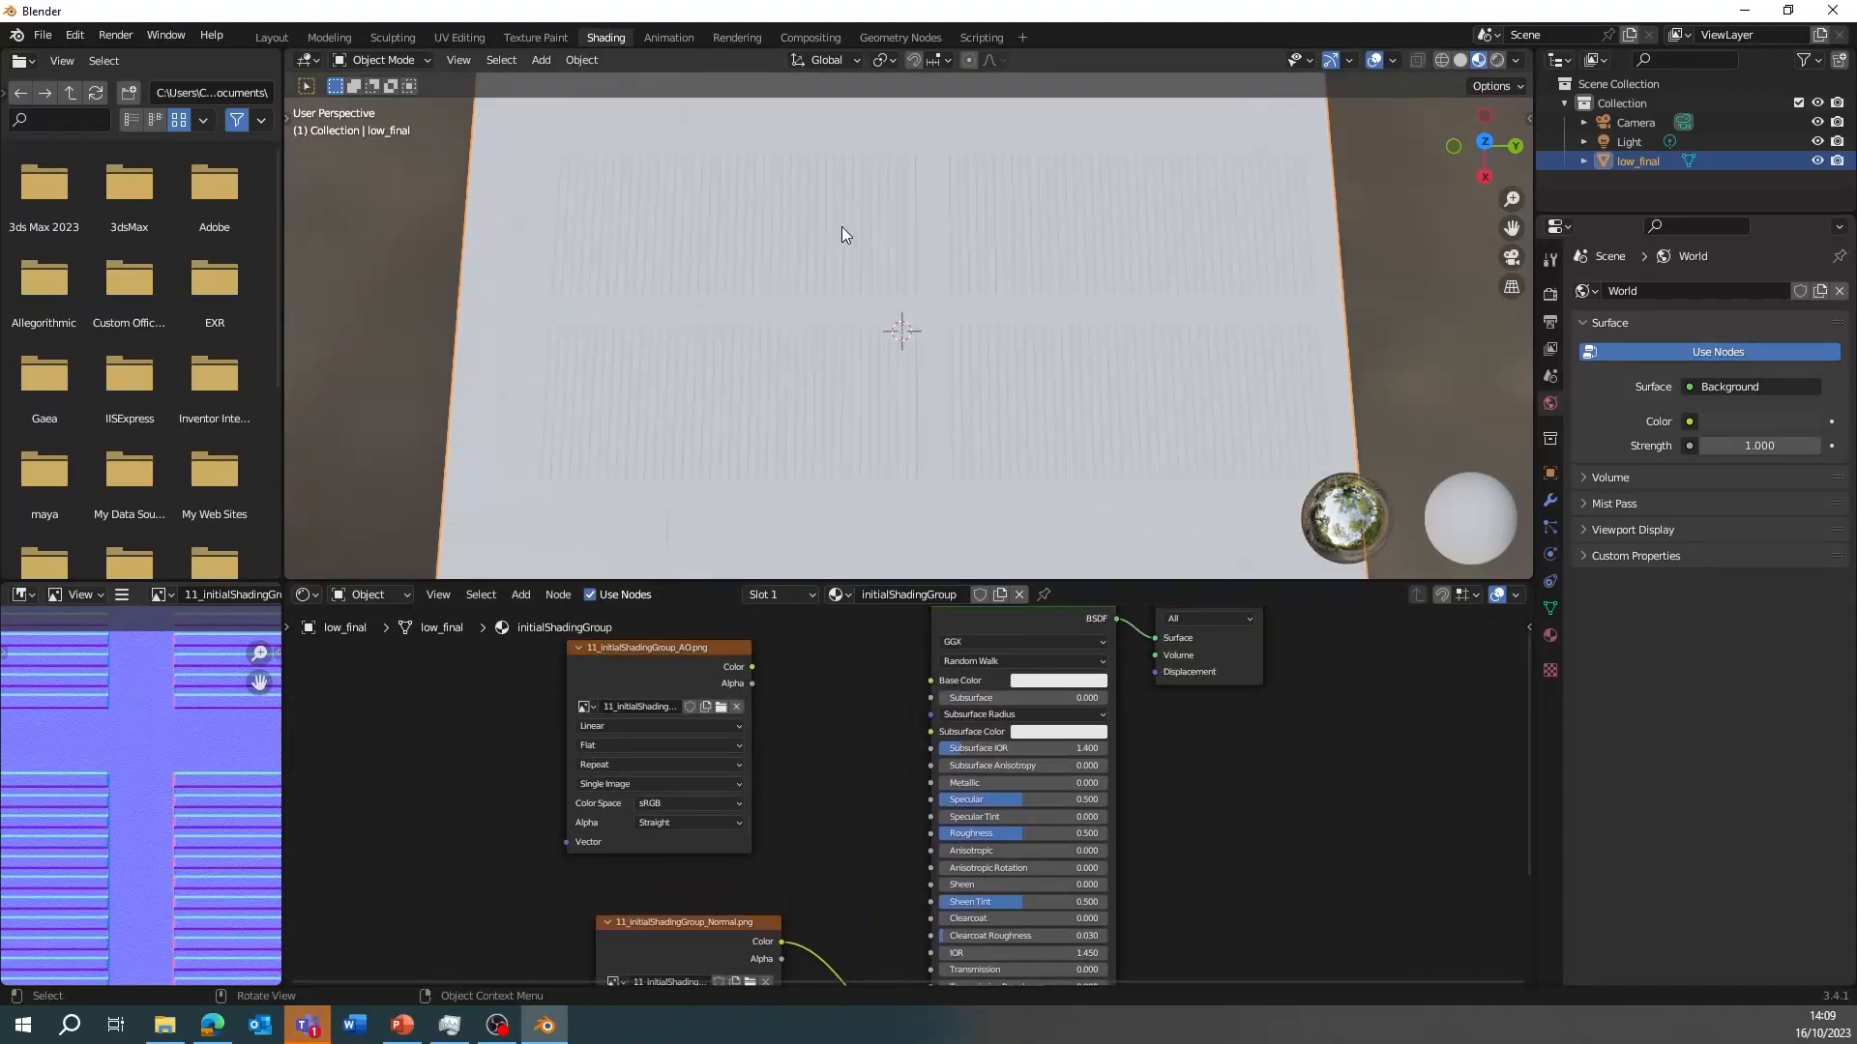
scroll(839, 229, down, 4)
Step: Add an RGB input node and place it directly above the AO texture node
middle_drag(823, 649, 827, 723)
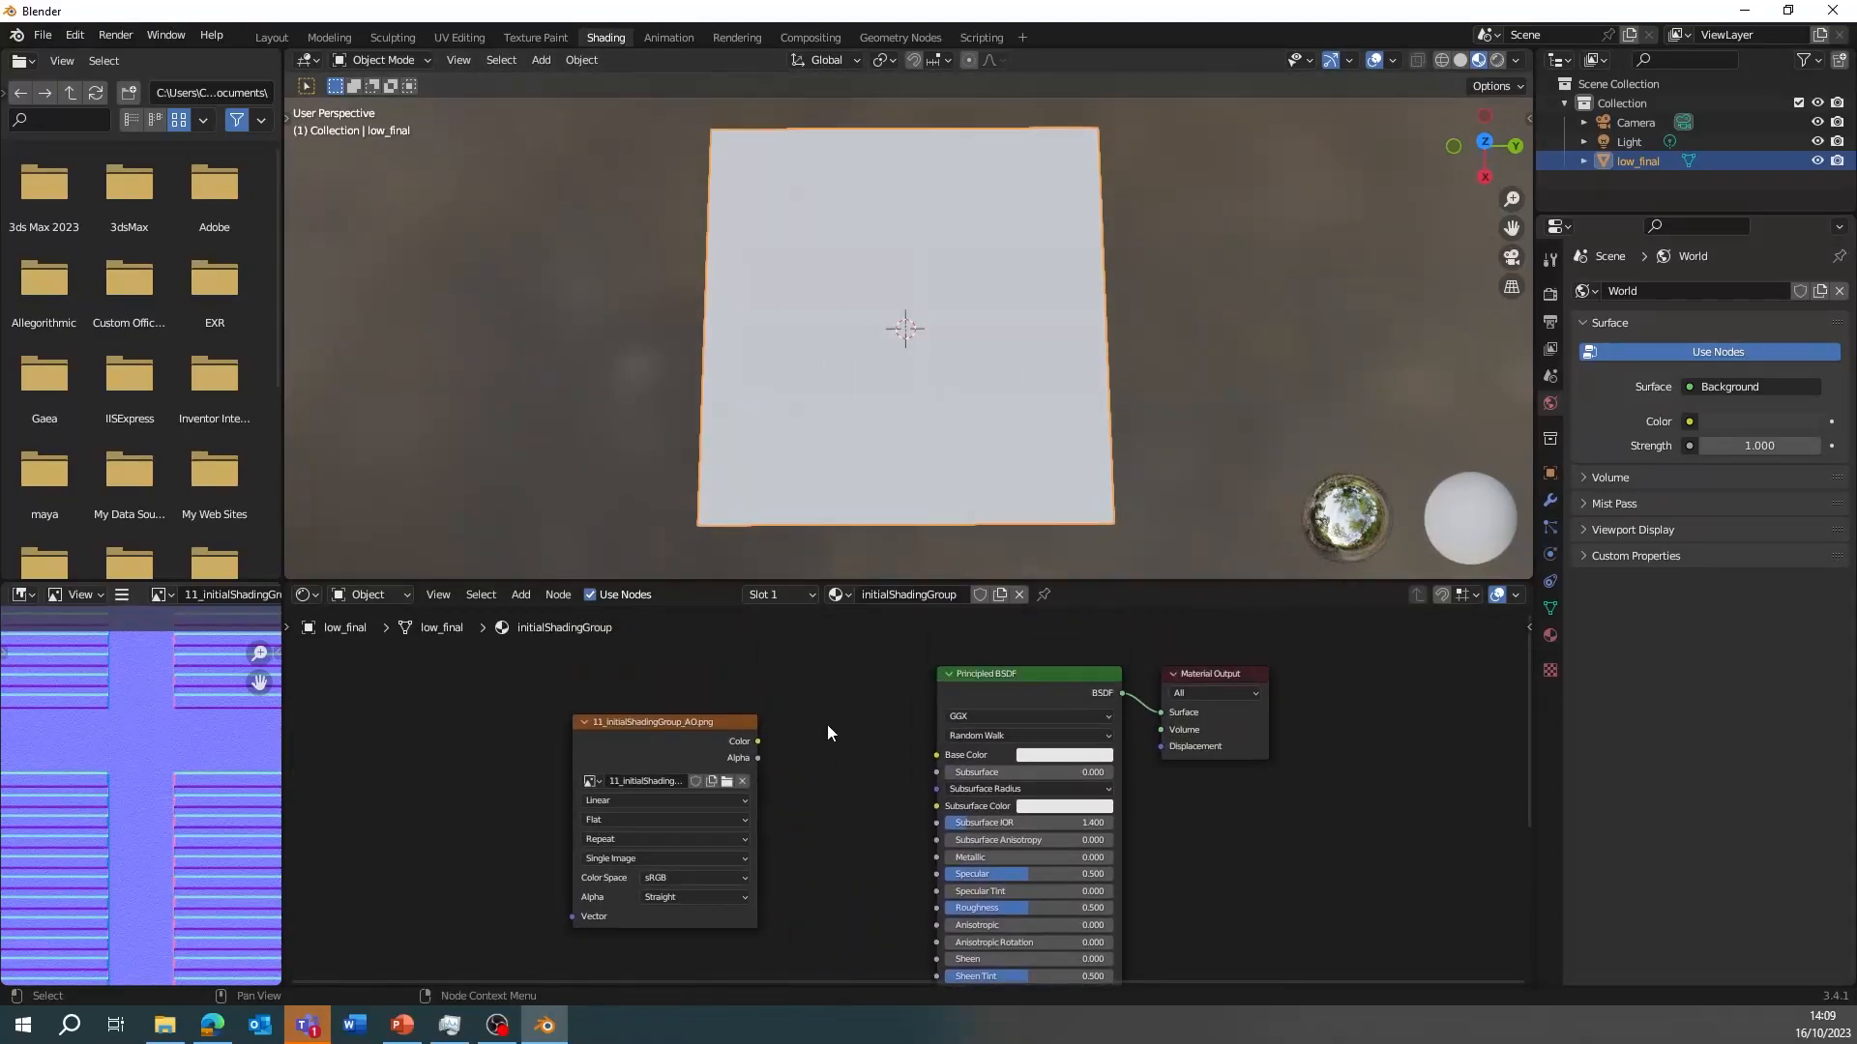
drag(699, 721, 664, 734)
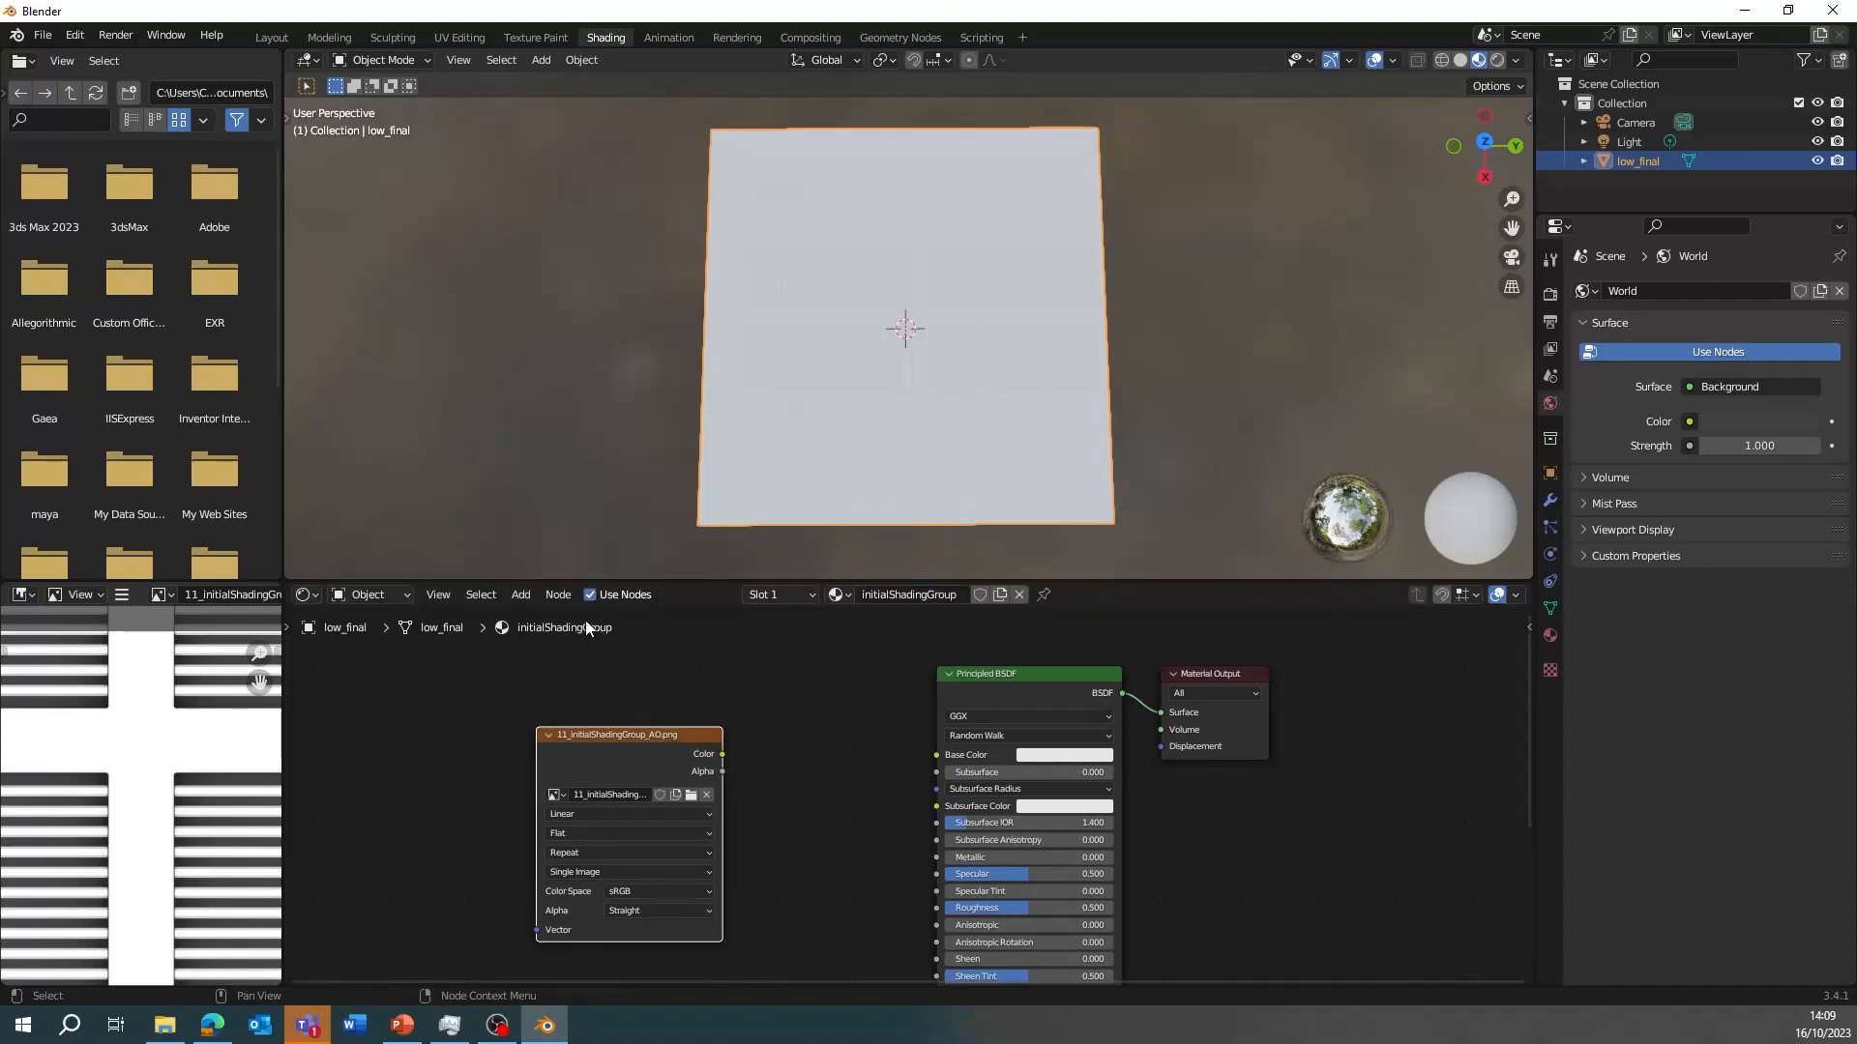
click(520, 594)
mouse_move(540, 644)
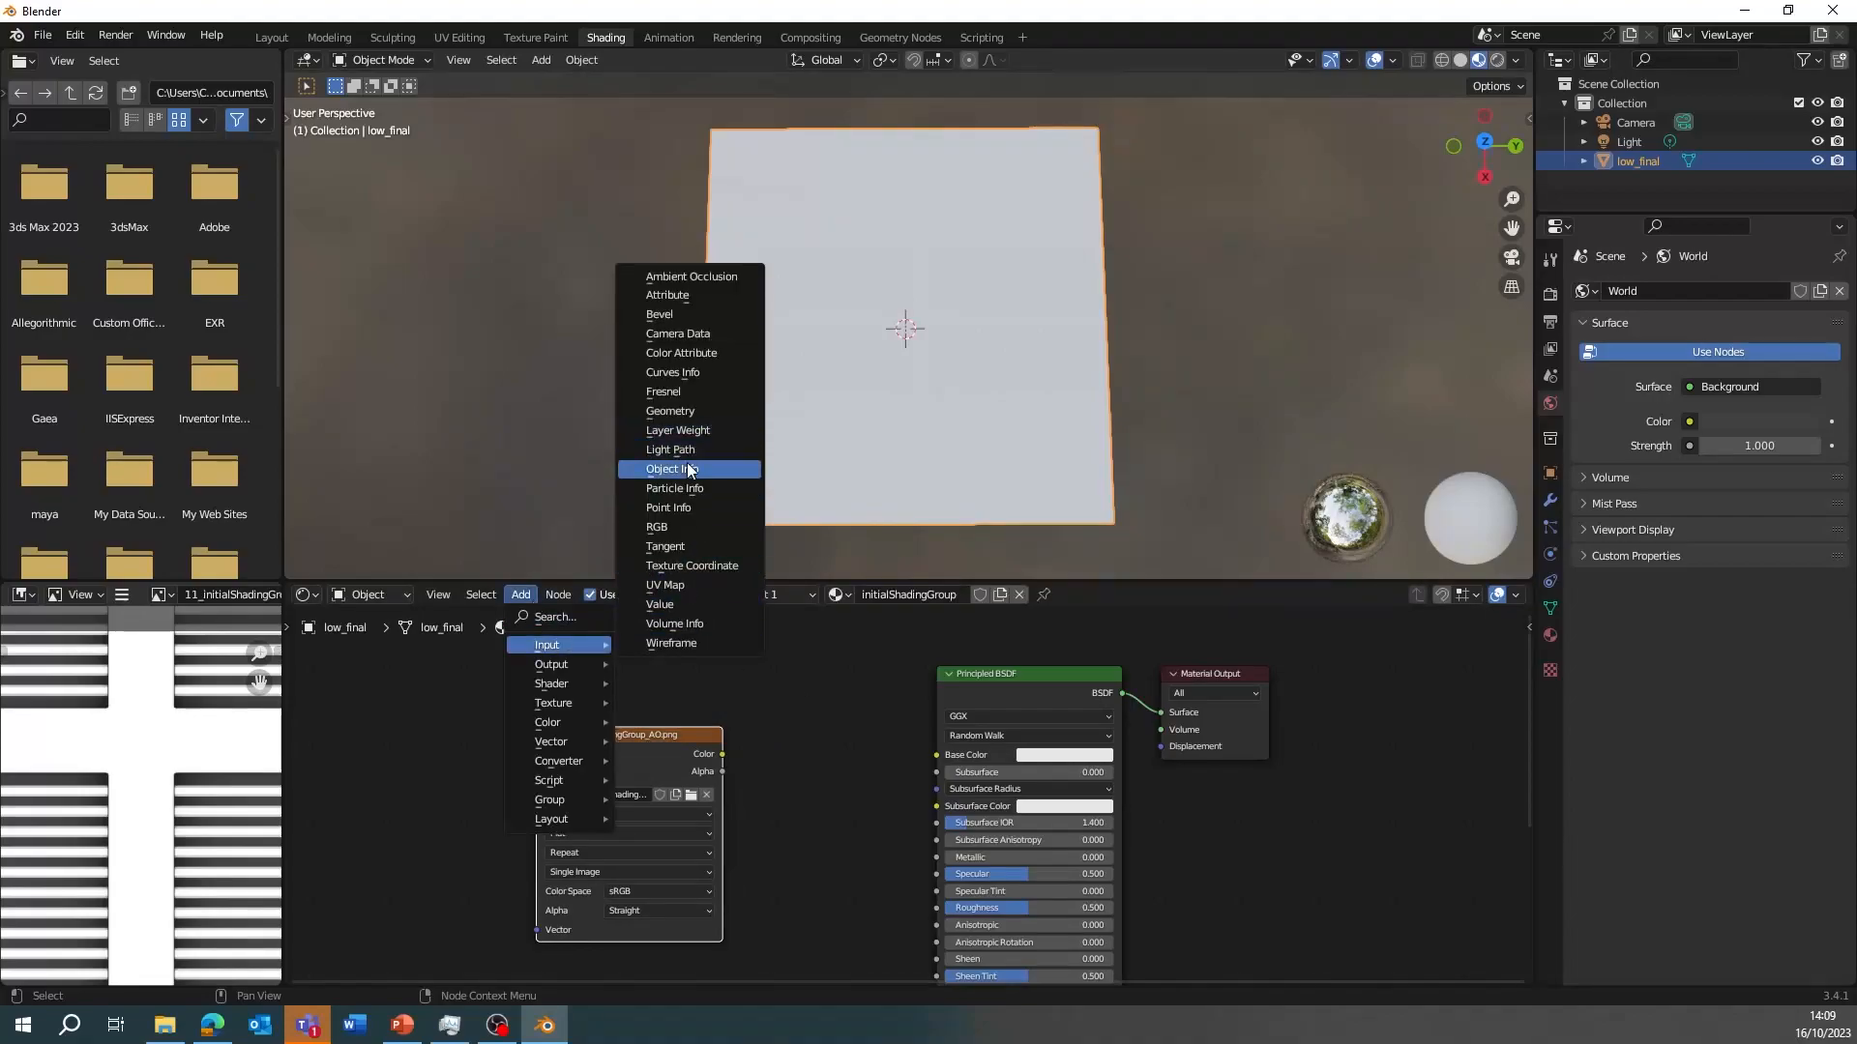
click(679, 528)
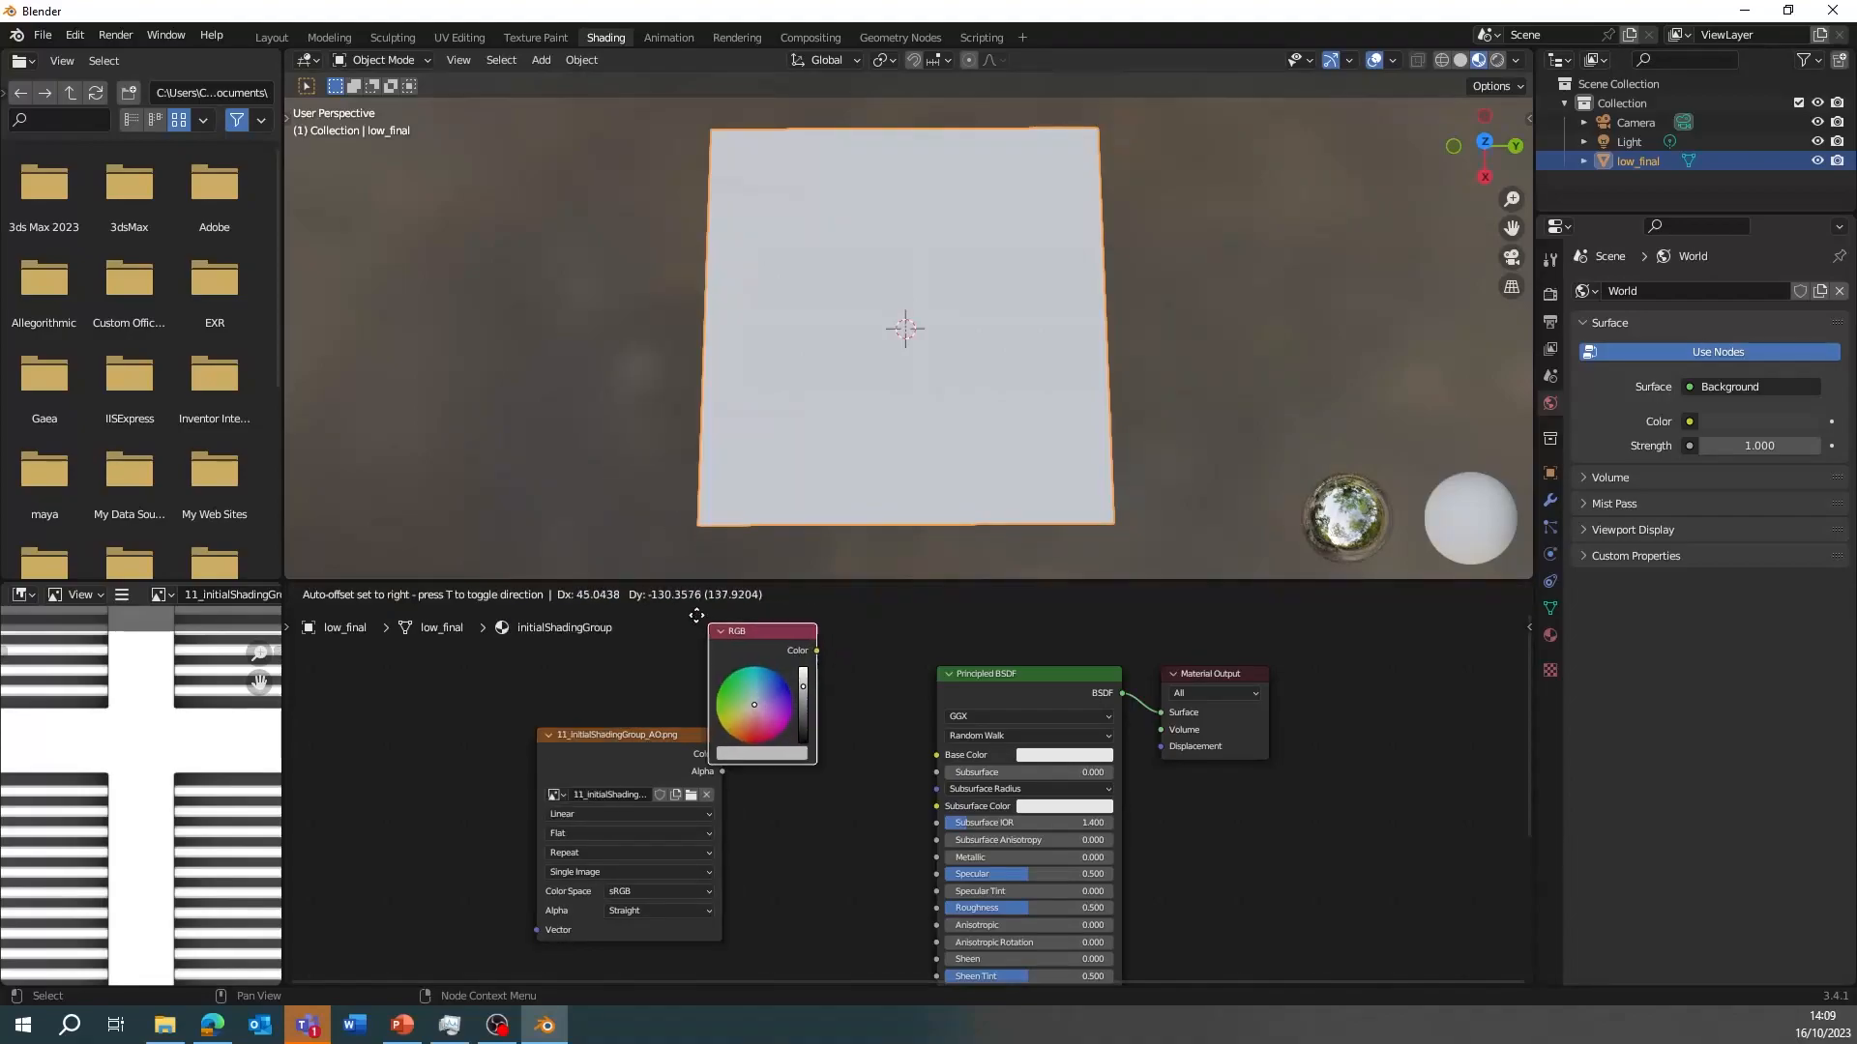
drag(628, 736, 636, 790)
drag(729, 629, 643, 635)
Step: Add a Hue Saturation Value node between the RGB node and the Principled BSDF
click(520, 595)
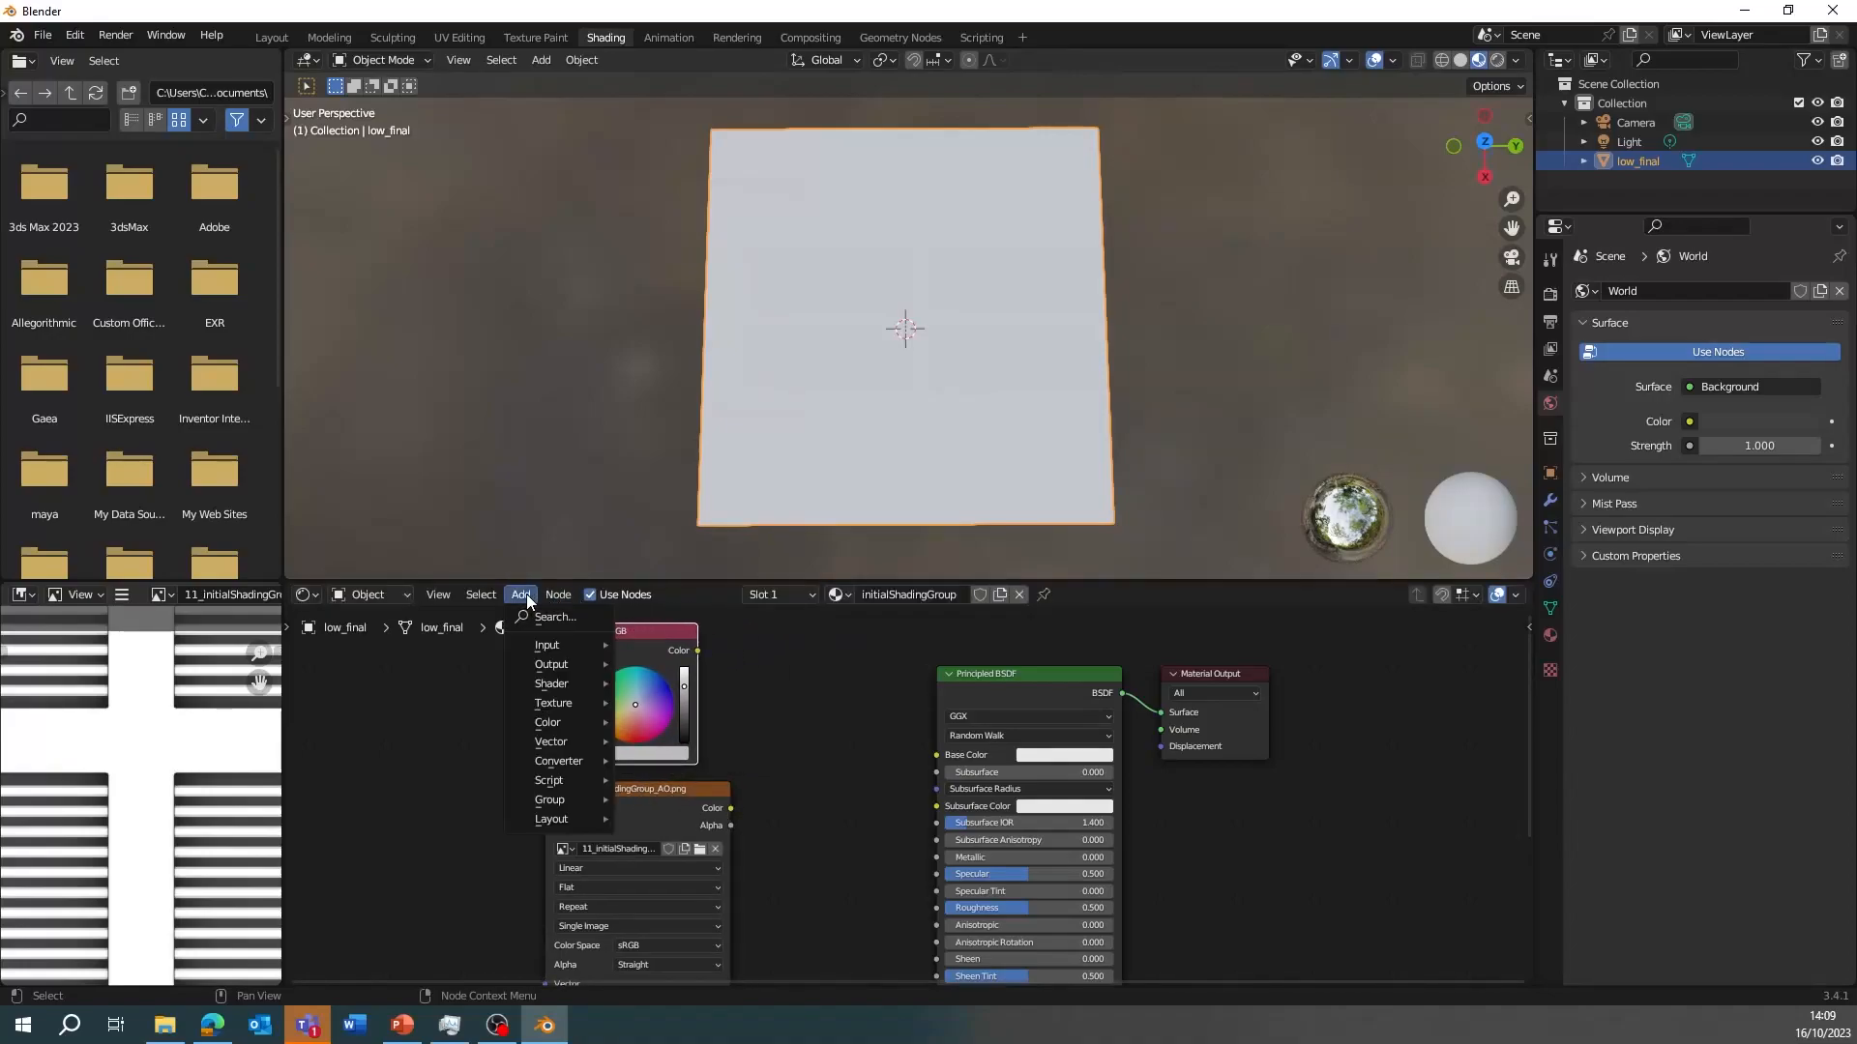
mouse_move(566, 717)
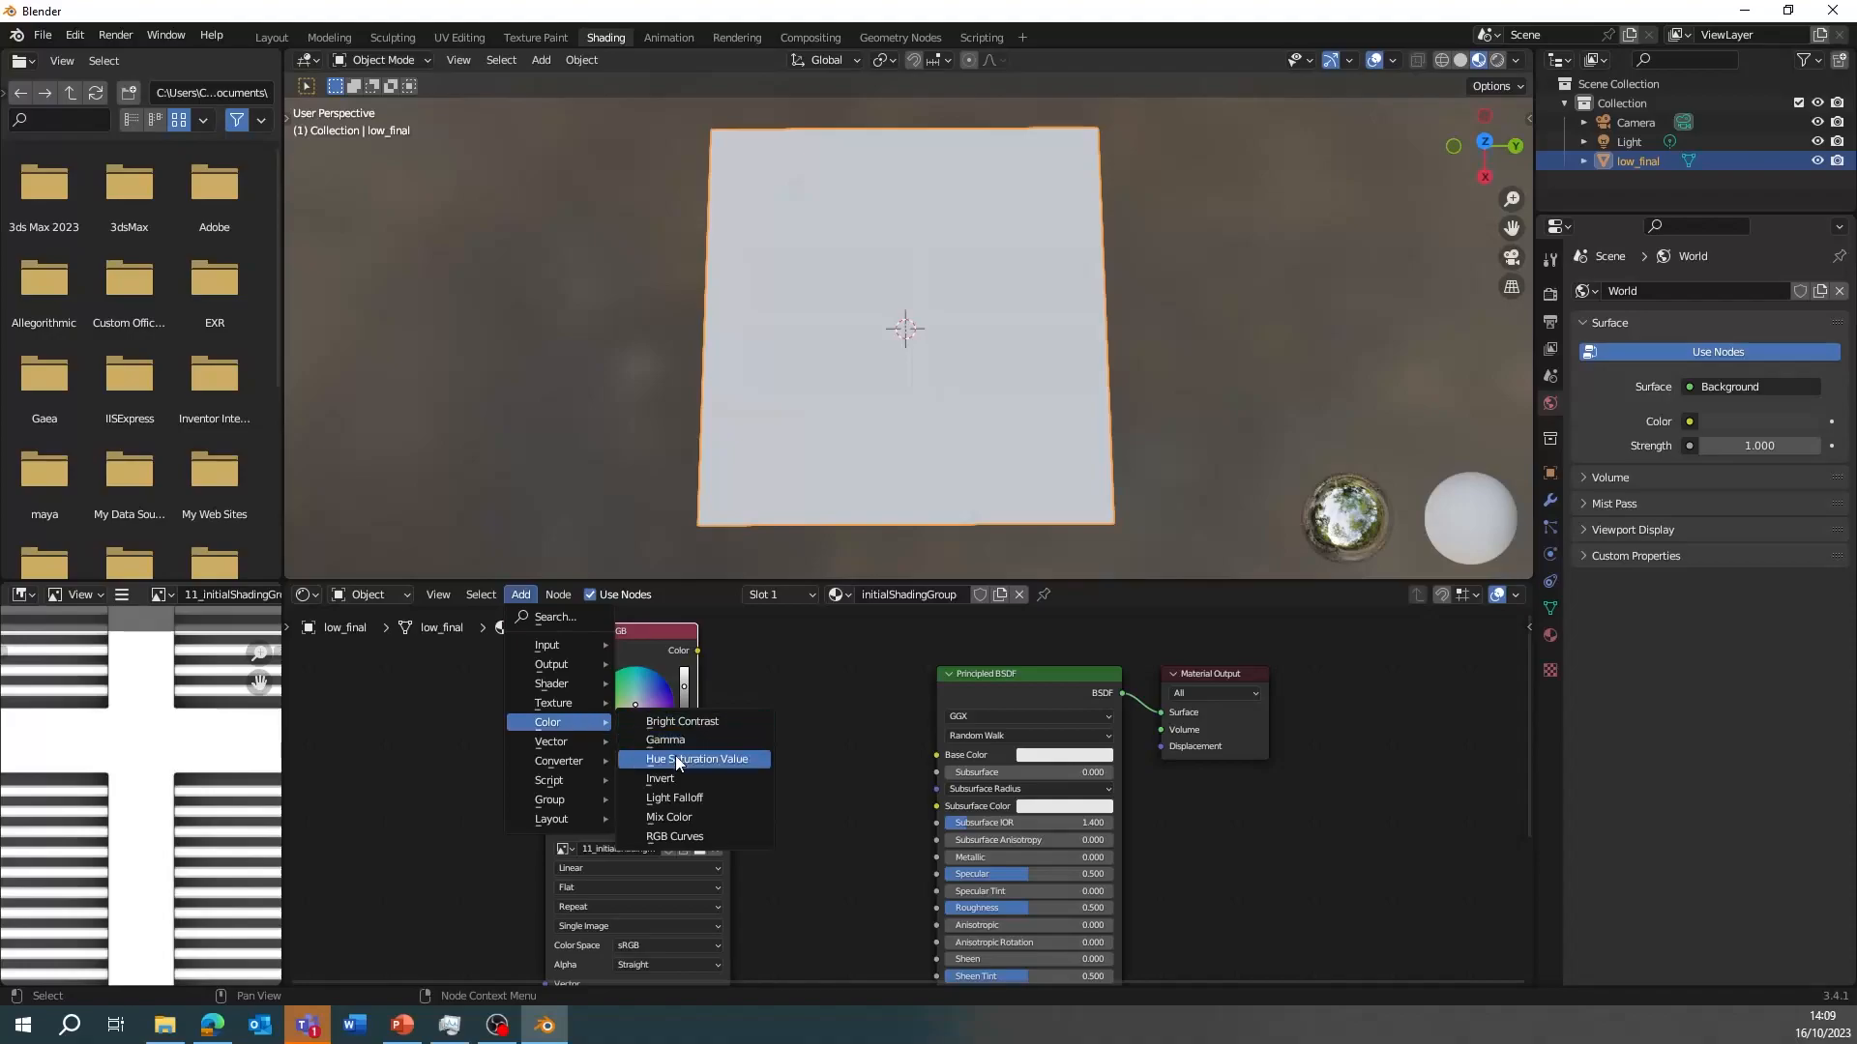
click(705, 758)
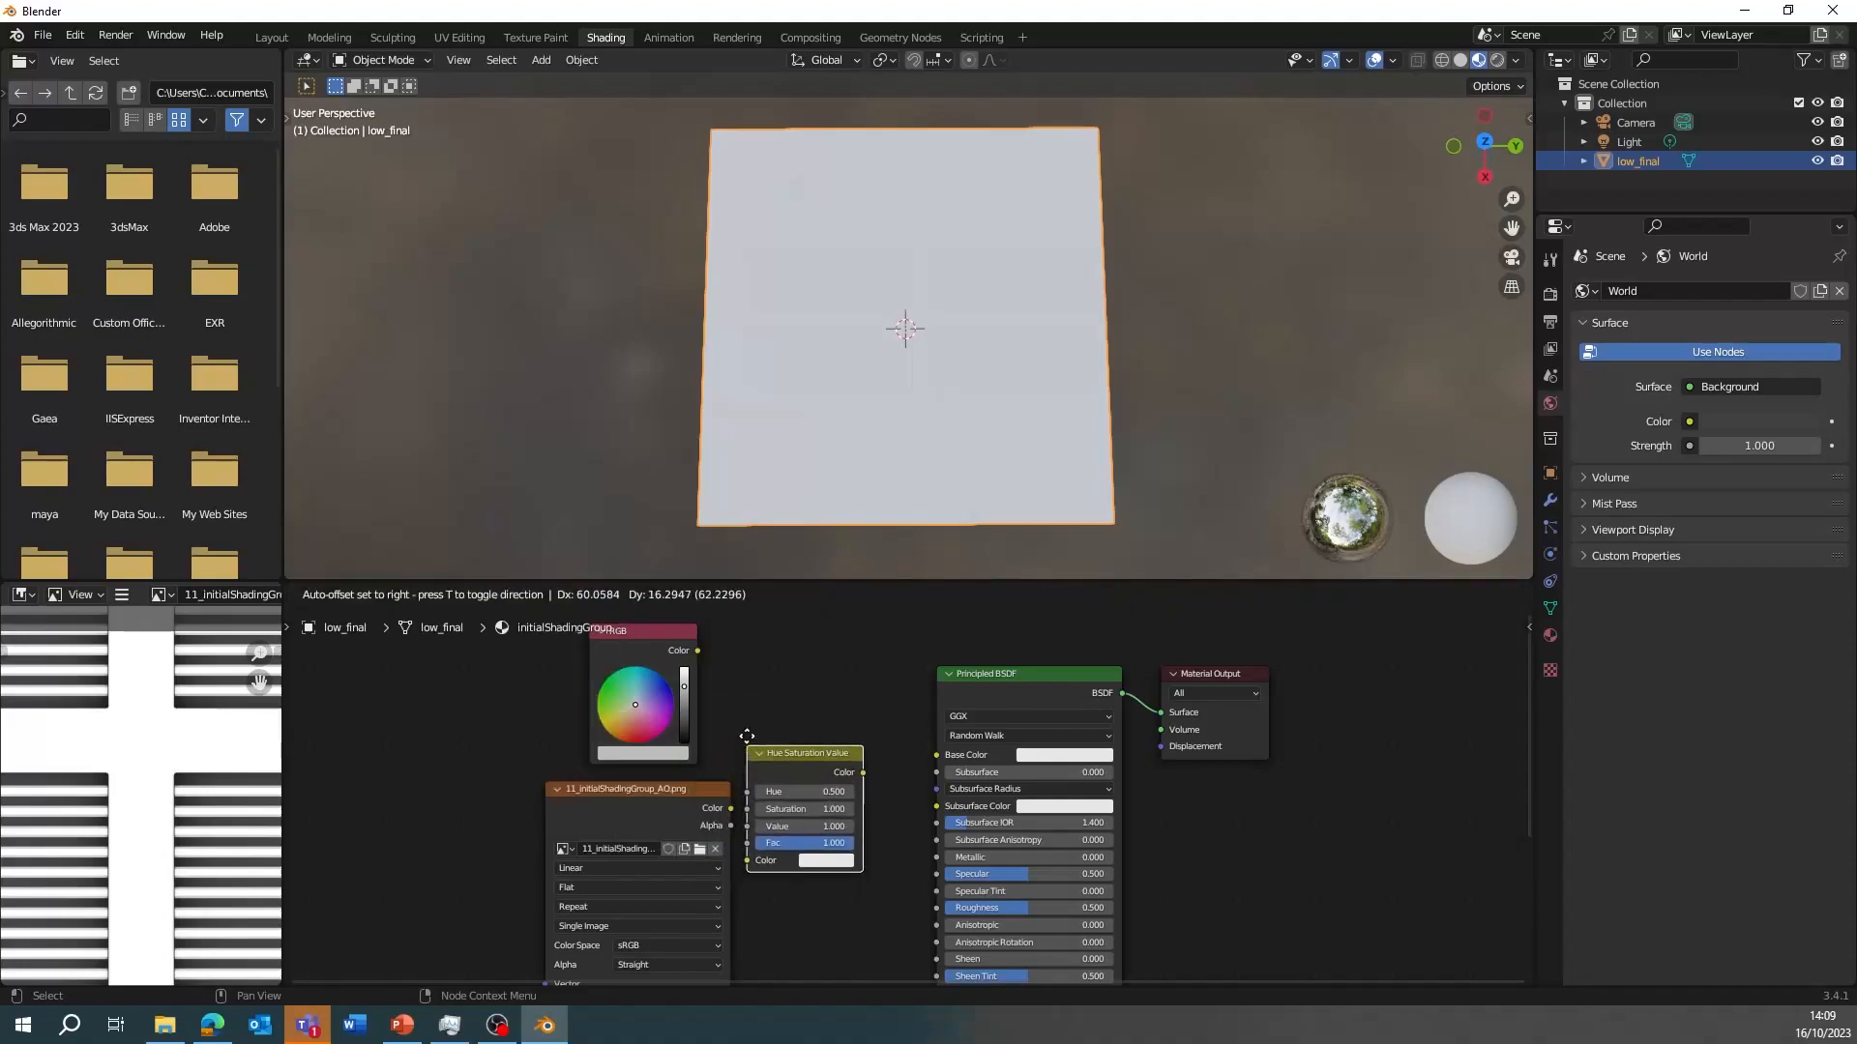
click(757, 683)
Step: Link AO Color to the Hue Saturation Value node's Value, RGB to its Color, and its output to Base Color
drag(731, 807, 756, 763)
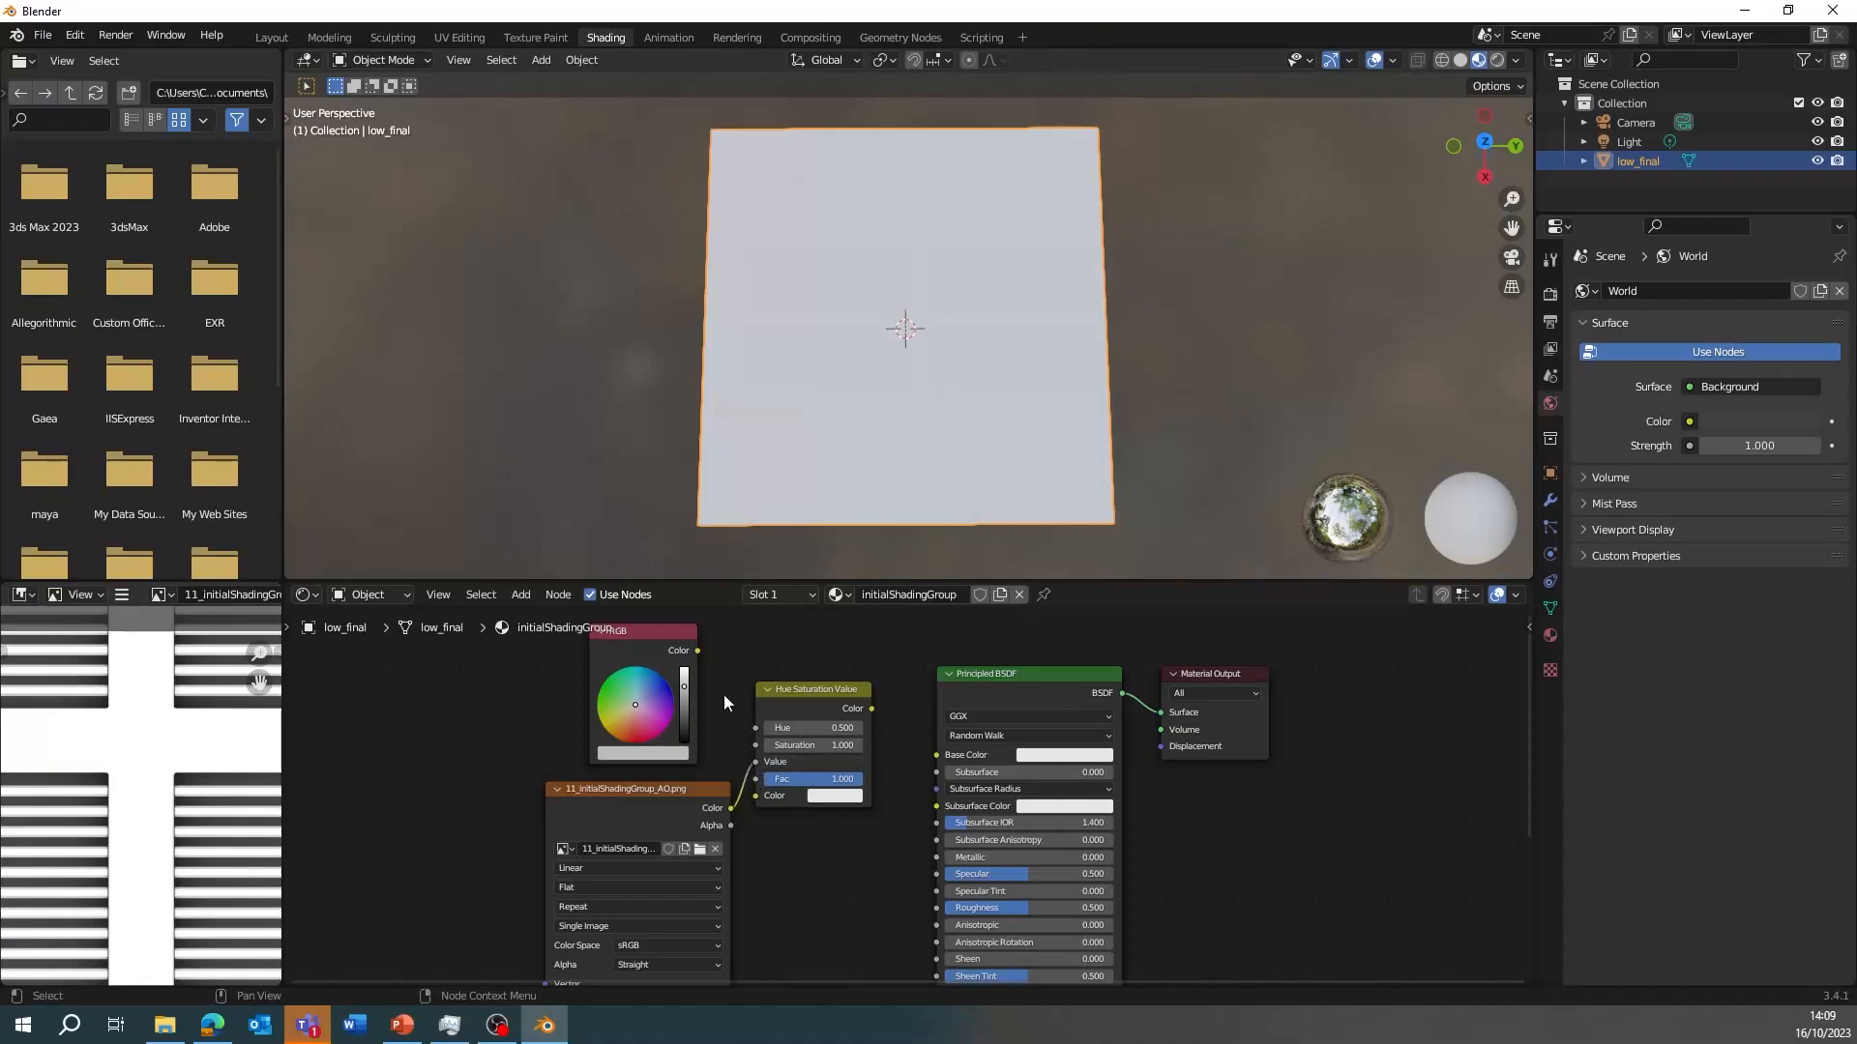
drag(697, 651, 755, 796)
drag(869, 708, 937, 765)
Step: Give the RGB node's colour a slight cool tint and darken it to a dark grey
mouse_move(622, 714)
mouse_down()
mouse_move(656, 723)
mouse_move(599, 717)
mouse_move(665, 711)
mouse_move(654, 727)
mouse_move(637, 705)
mouse_up()
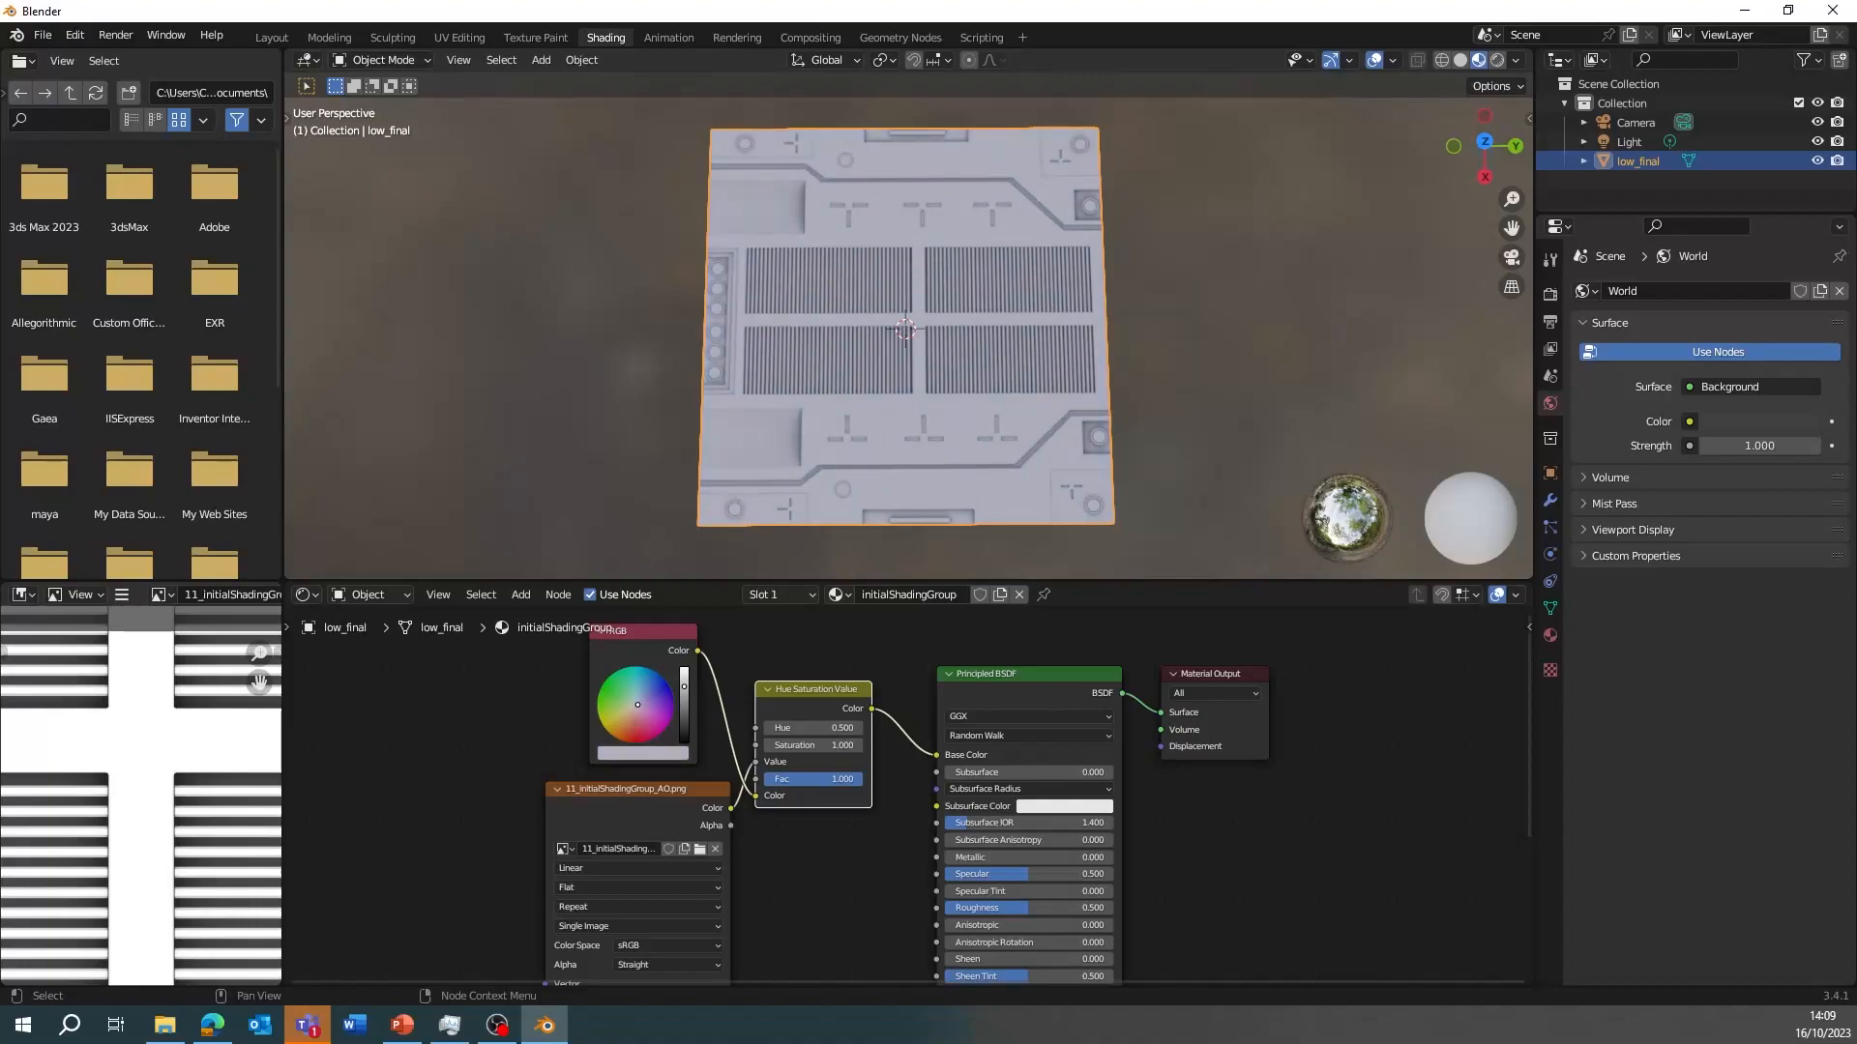
mouse_move(843, 780)
mouse_down()
mouse_move(744, 780)
mouse_move(868, 788)
mouse_up()
drag(683, 685, 684, 716)
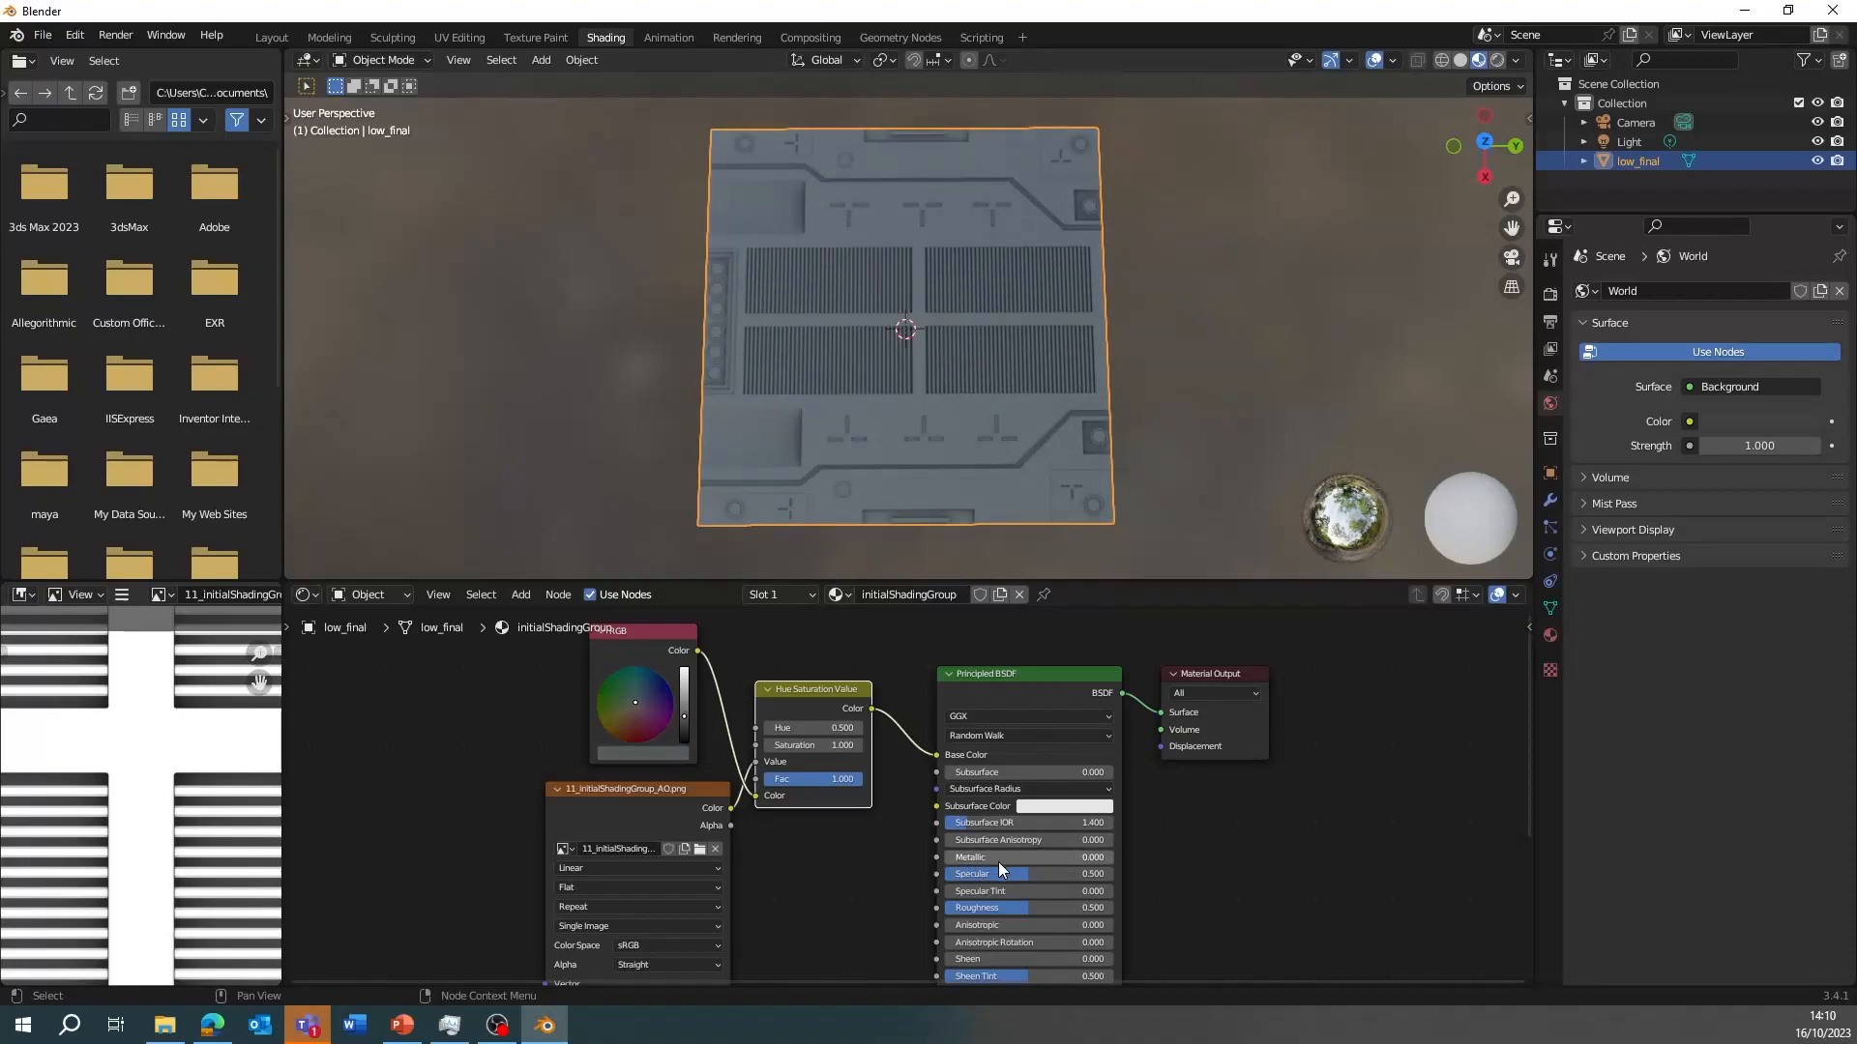
Step: Set the Principled BSDF's Metallic to 1.000 and Roughness to 0.150, and brighten the RGB colour to near white
drag(962, 858, 1104, 858)
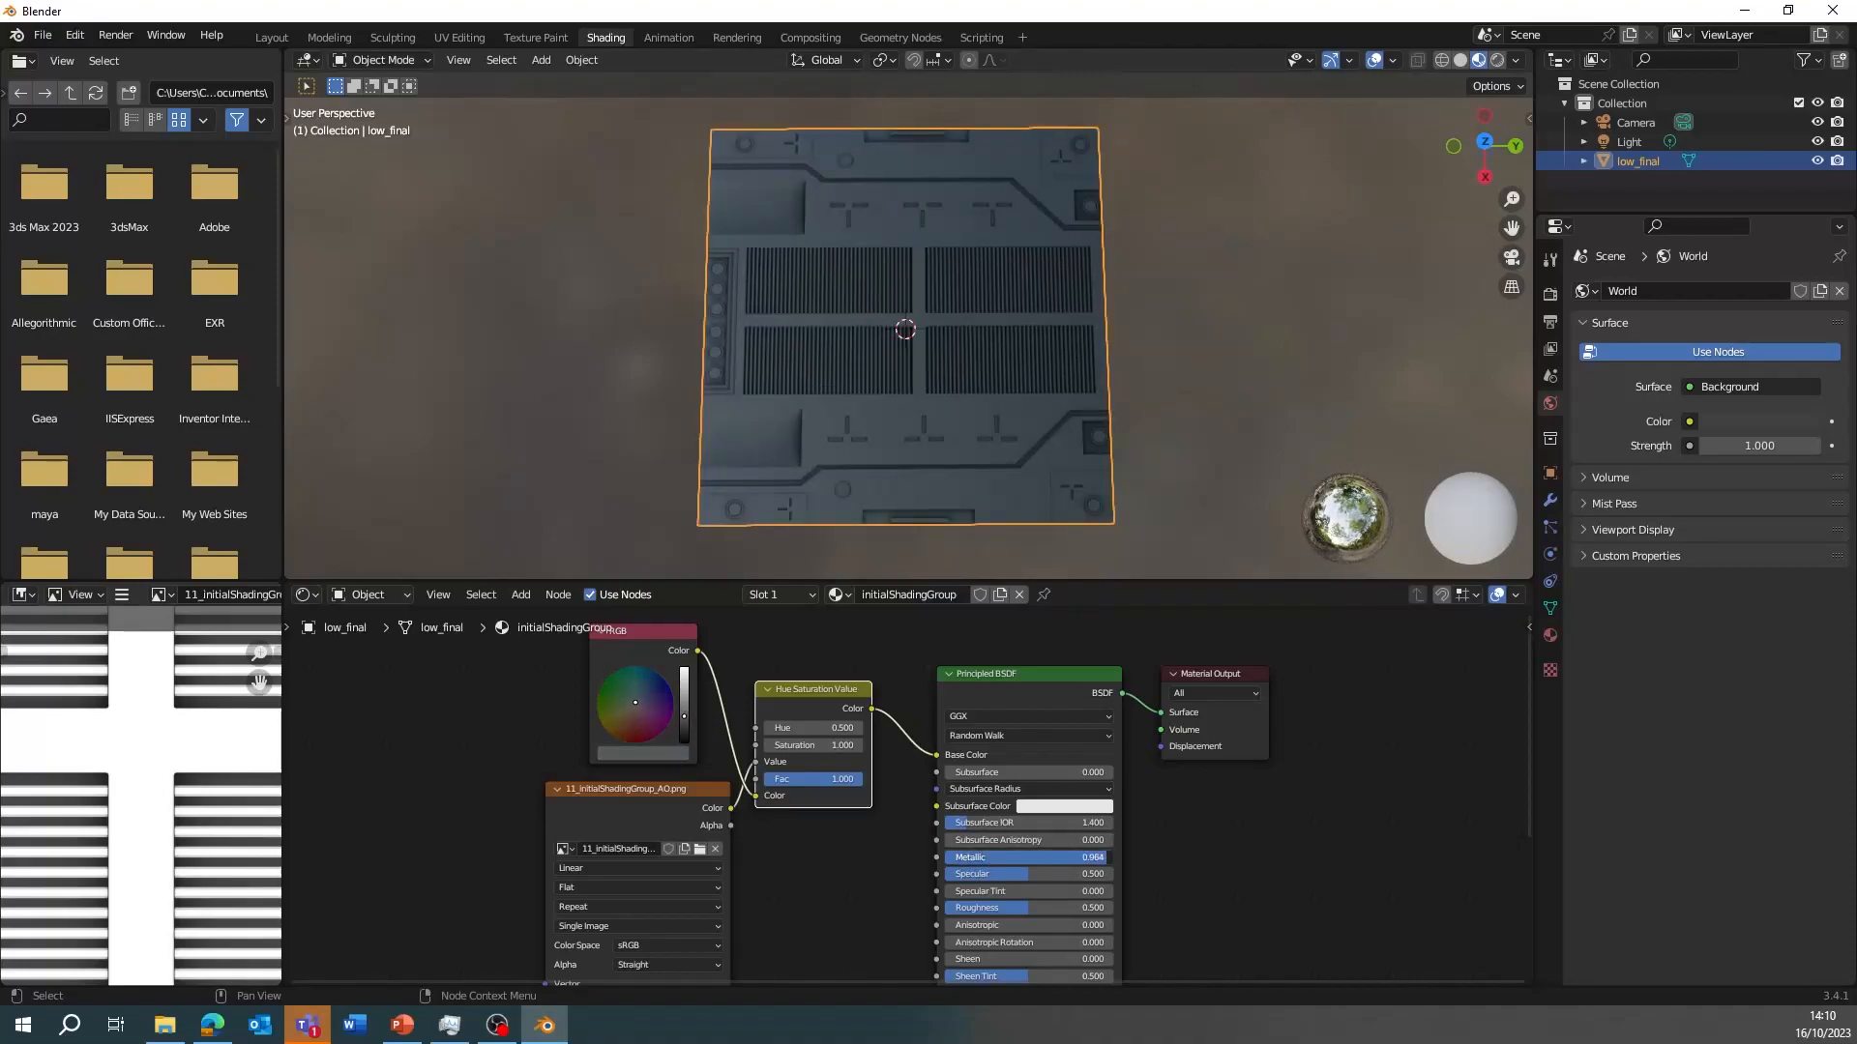
drag(1026, 907, 999, 907)
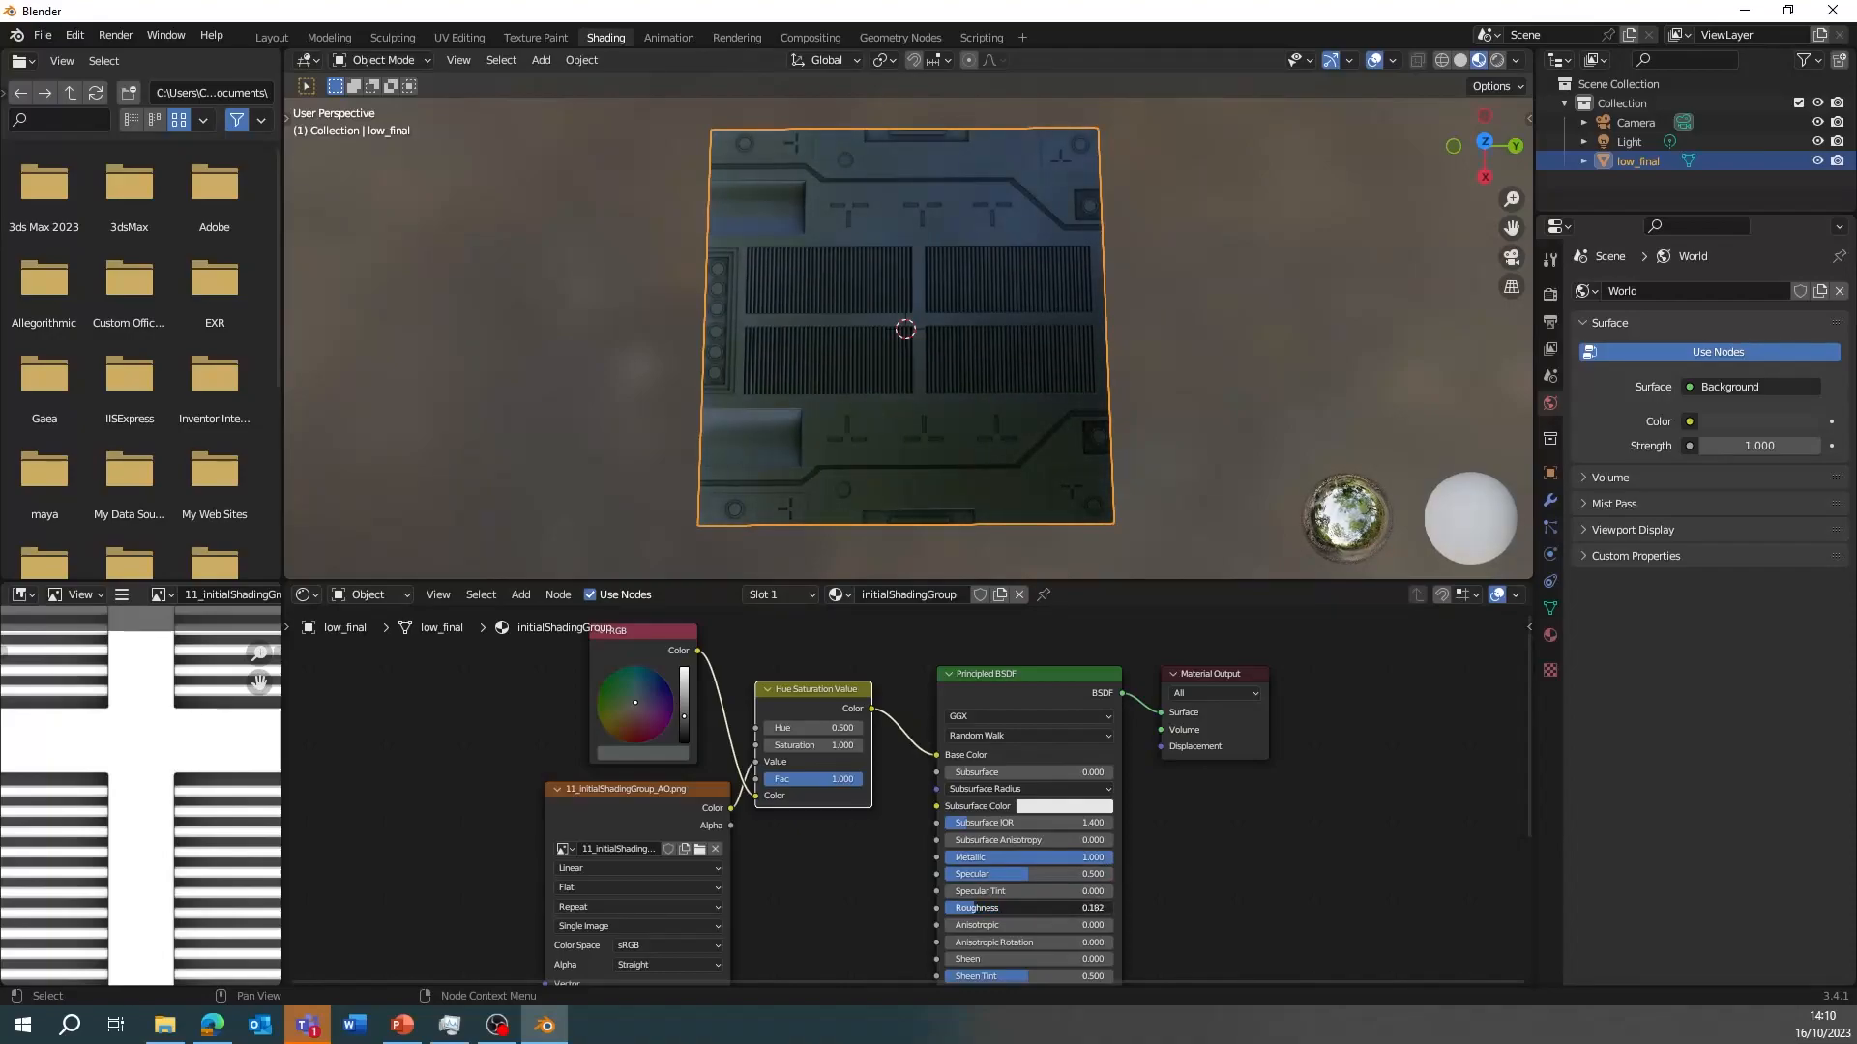
drag(683, 716, 683, 670)
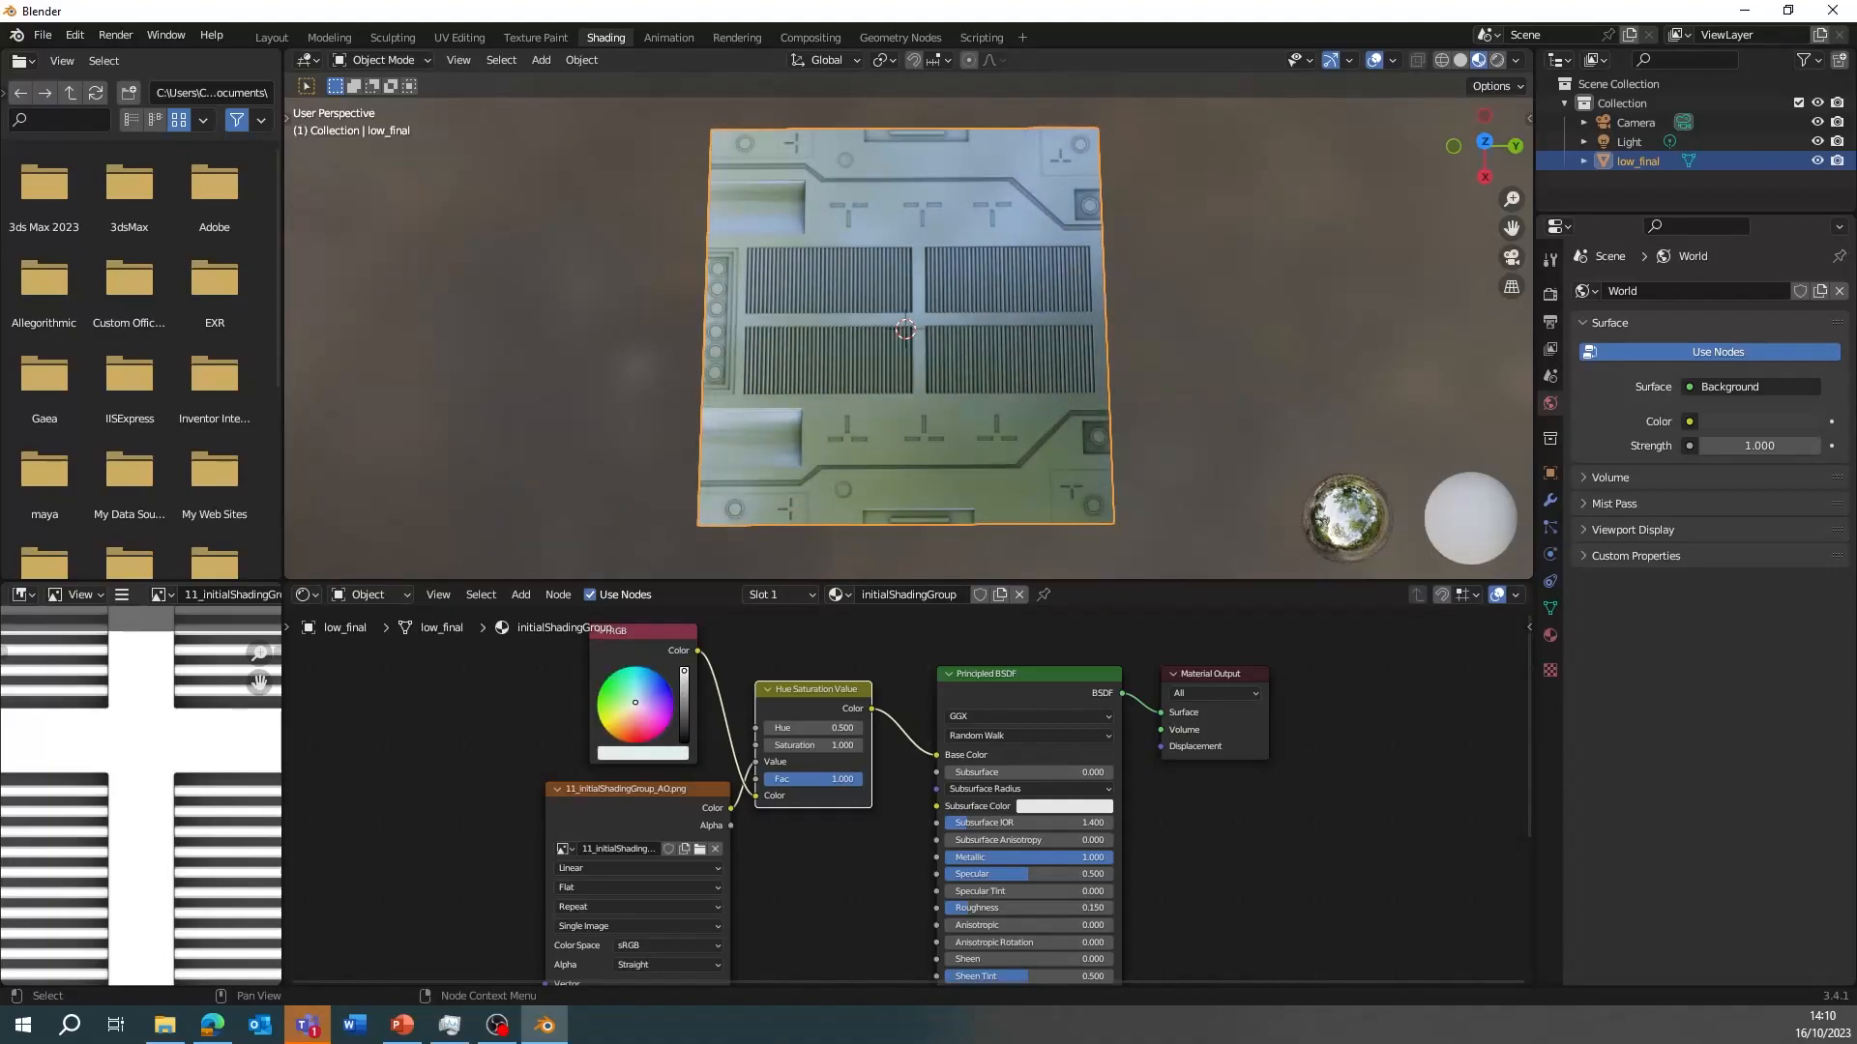
Step: Enlarge the 3D viewport and frame the whole floor panel from above, with its row of circles at the lower edge
middle_drag(769, 556, 921, 571)
drag(921, 578, 937, 801)
scroll(915, 487, up, 5)
middle_drag(914, 491, 959, 561)
scroll(966, 554, down, 2)
scroll(959, 584, up, 2)
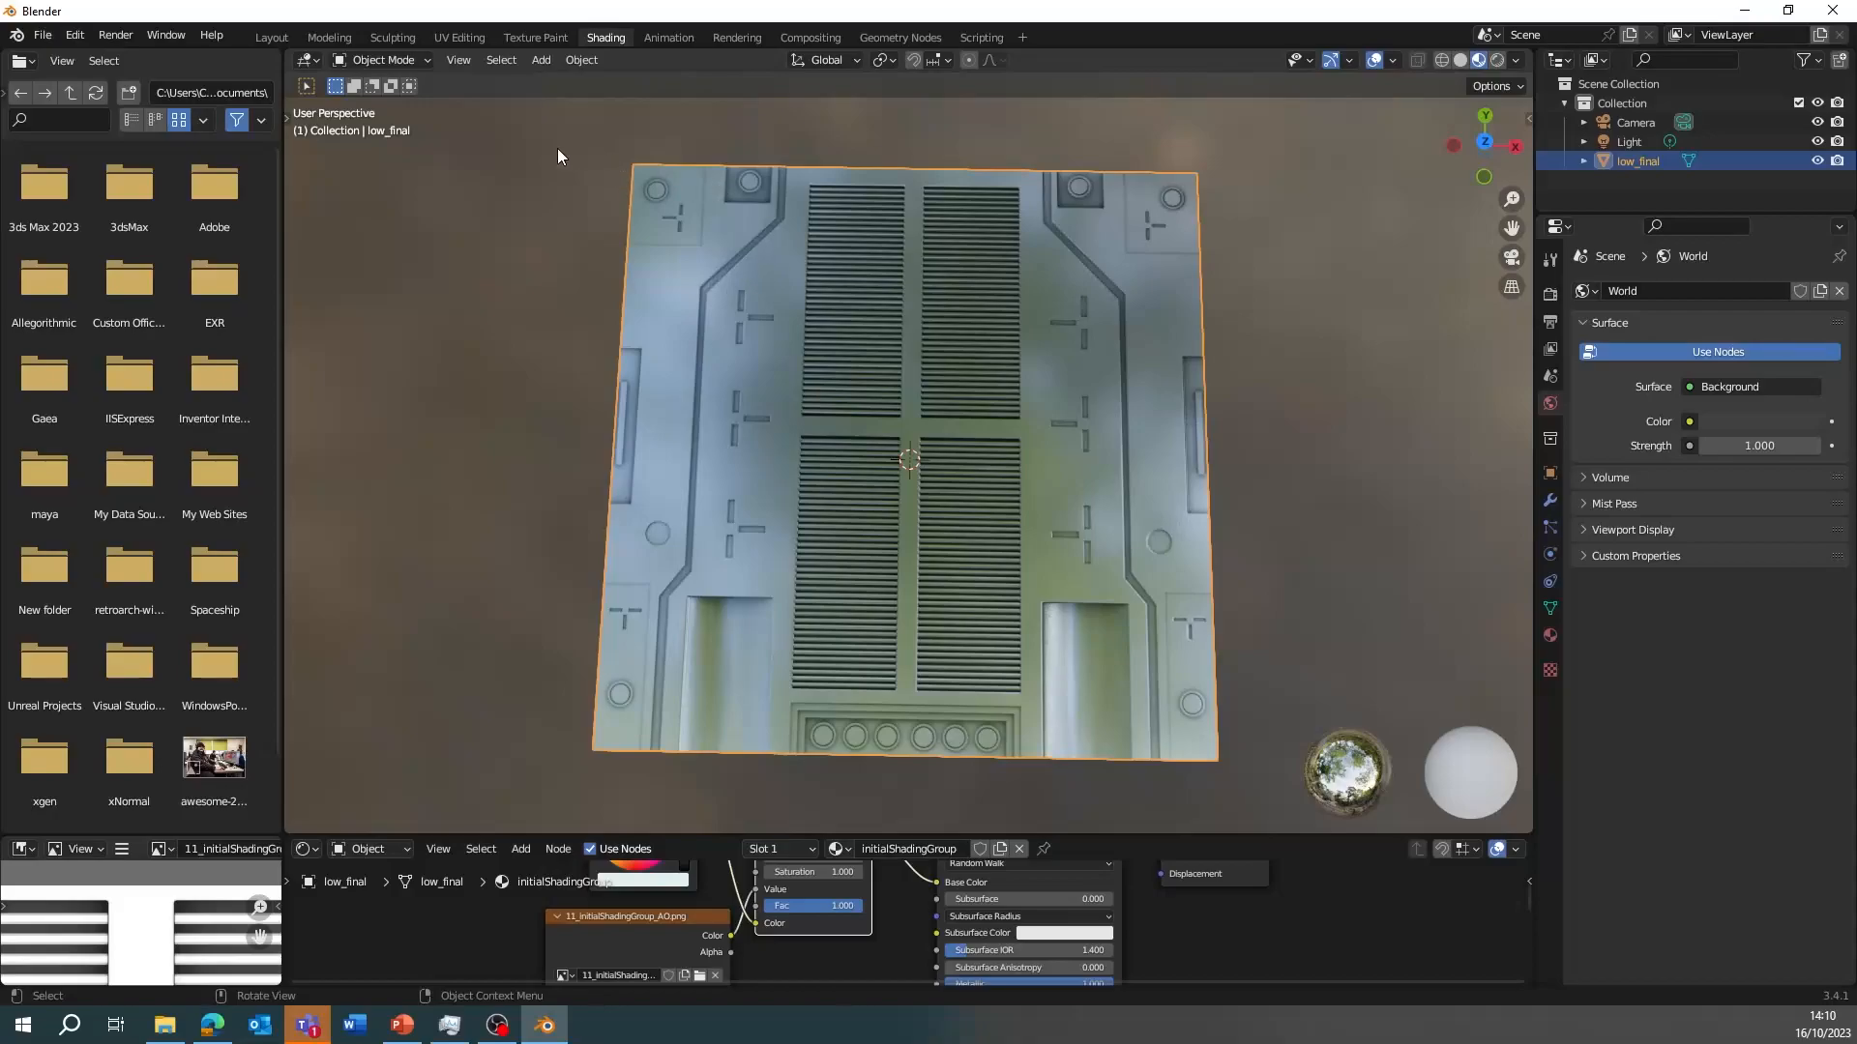
Step: Make a viewport render image of the floor panel and inspect it in the render window
click(461, 60)
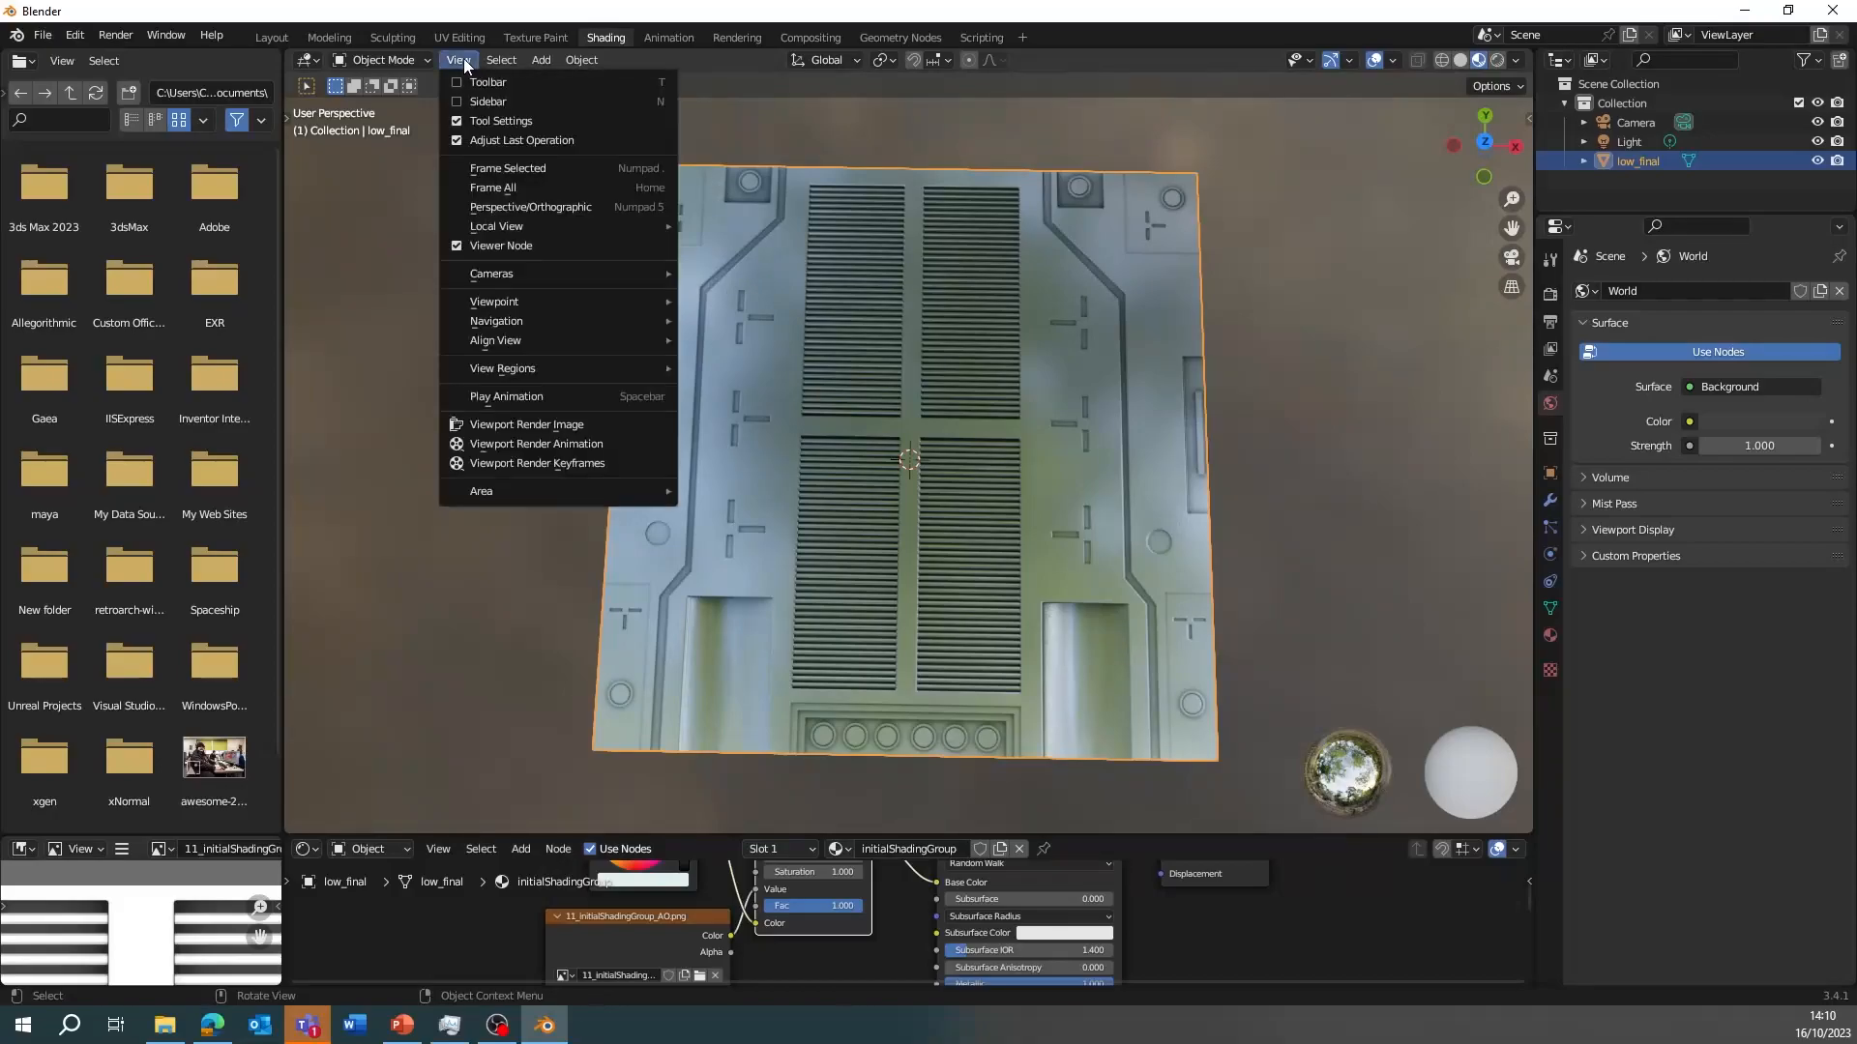
click(526, 426)
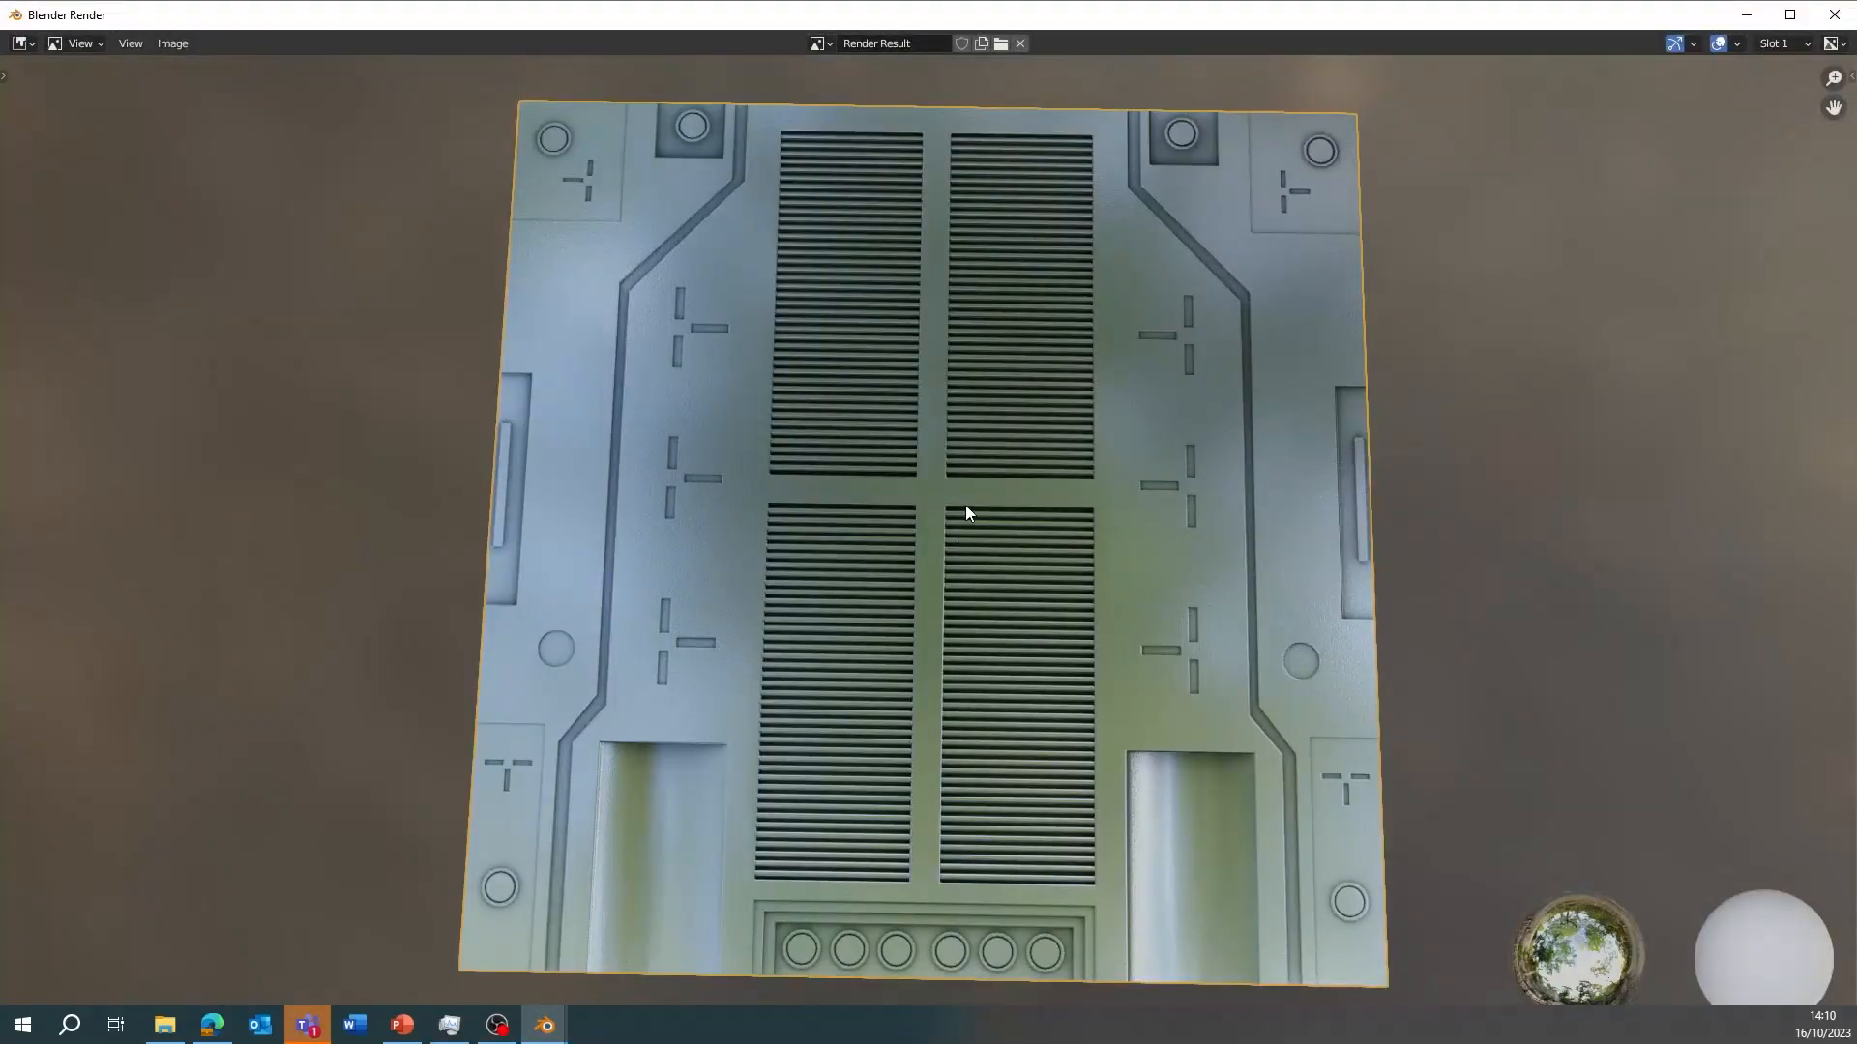
mouse_move(1605, 455)
middle_down()
mouse_move(1576, 437)
mouse_move(1591, 441)
middle_up()
scroll(1558, 436, down, 1)
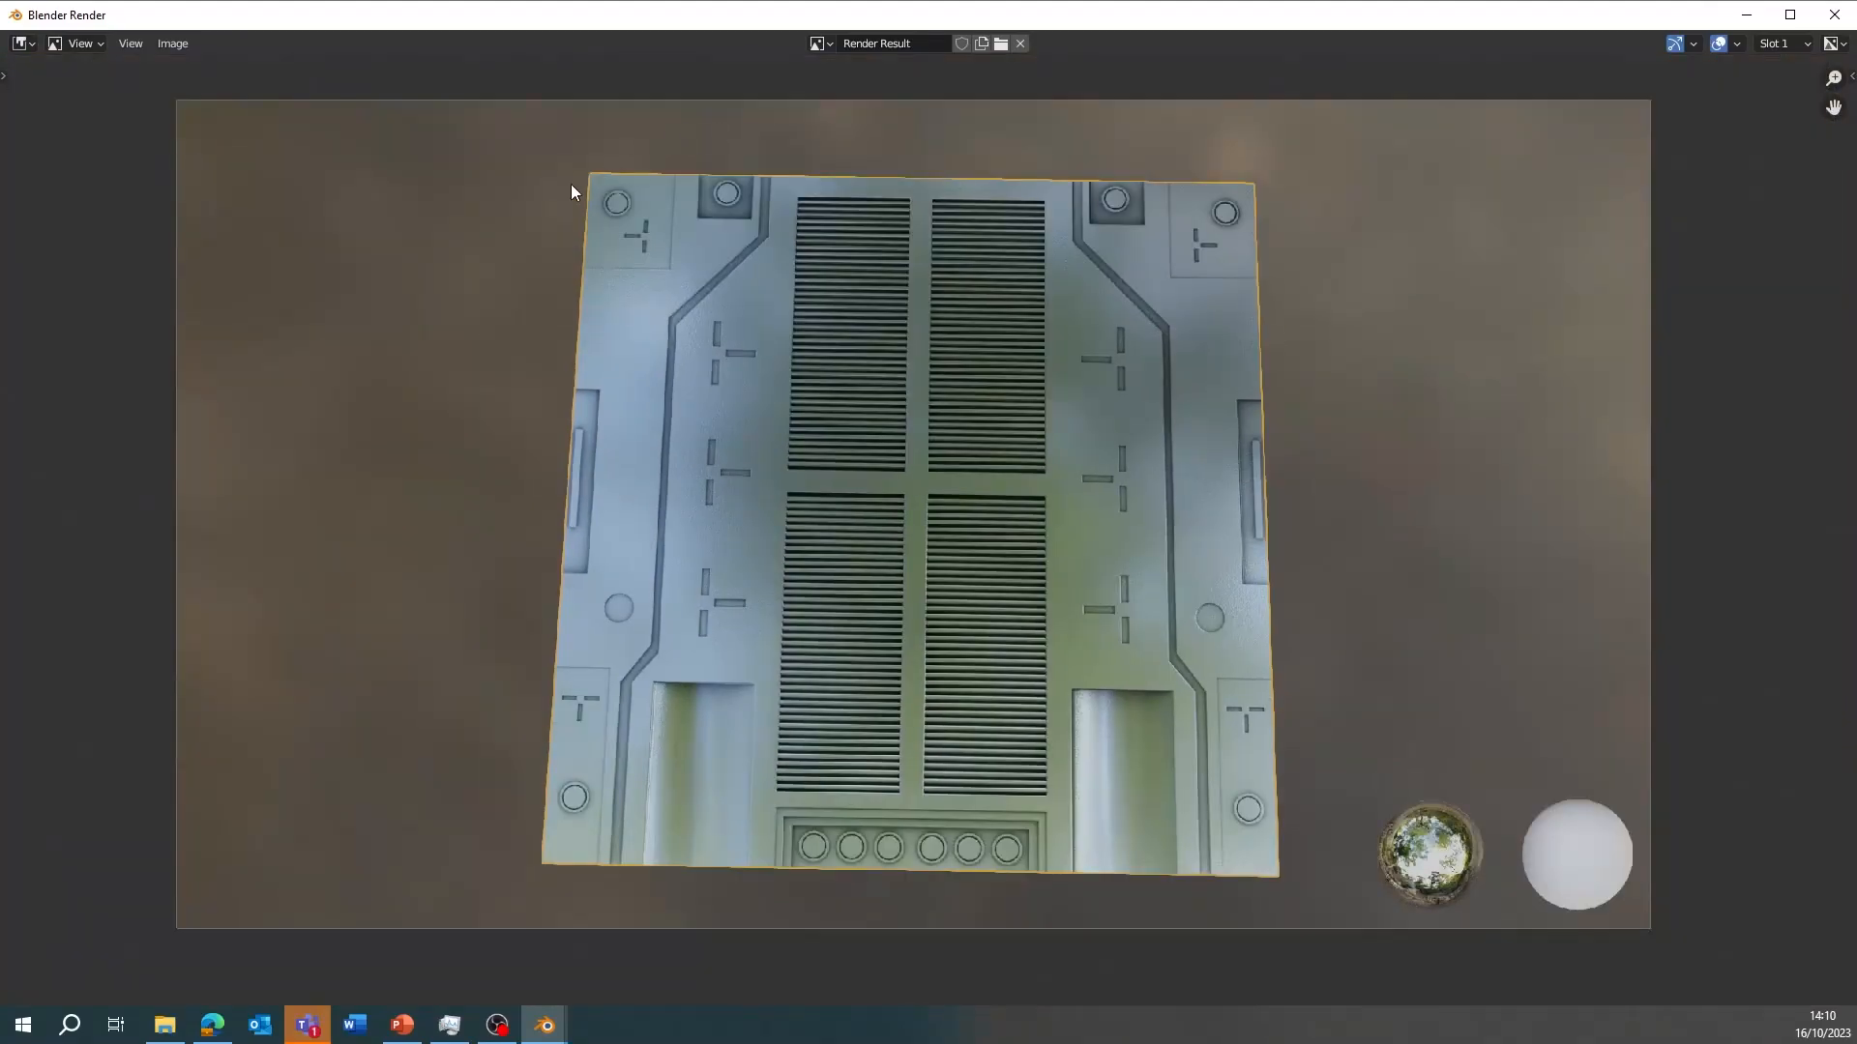
scroll(357, 328, up, 2)
scroll(361, 323, down, 1)
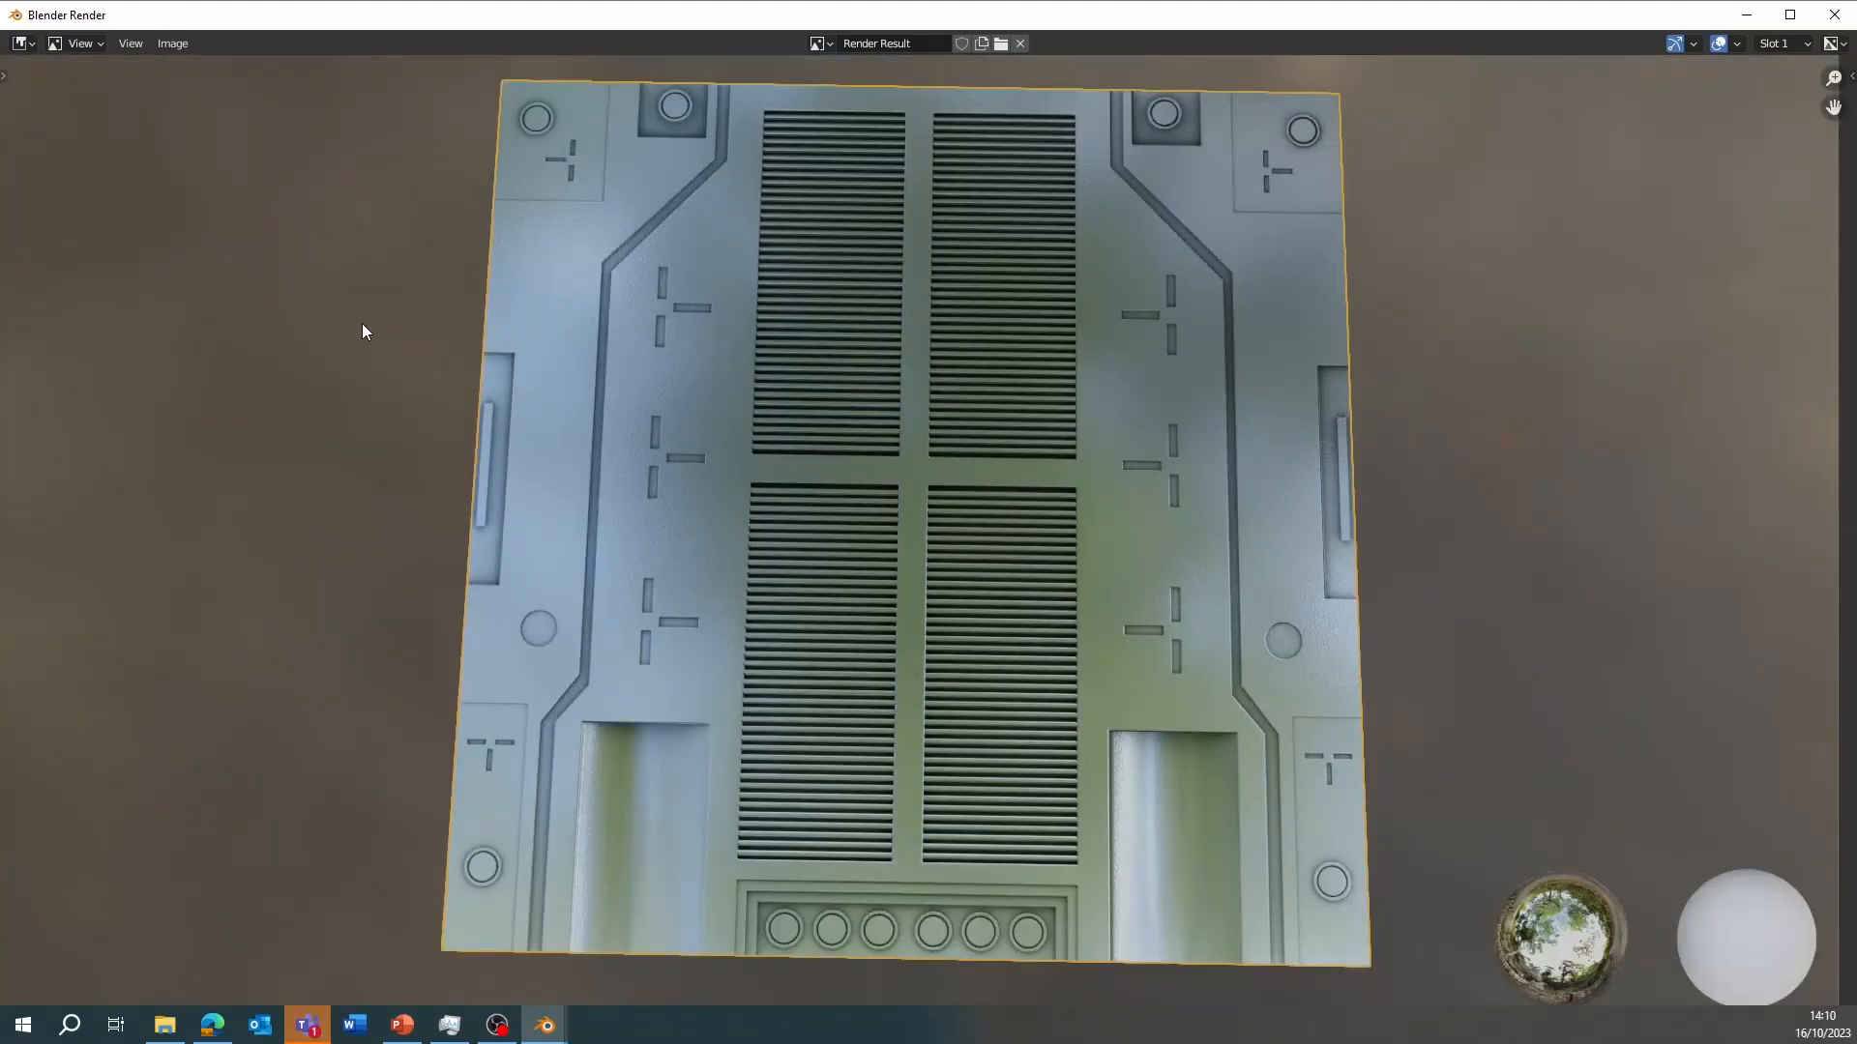
Step: Save the render as untitled.png in the Documents folder, then close the render window
click(163, 44)
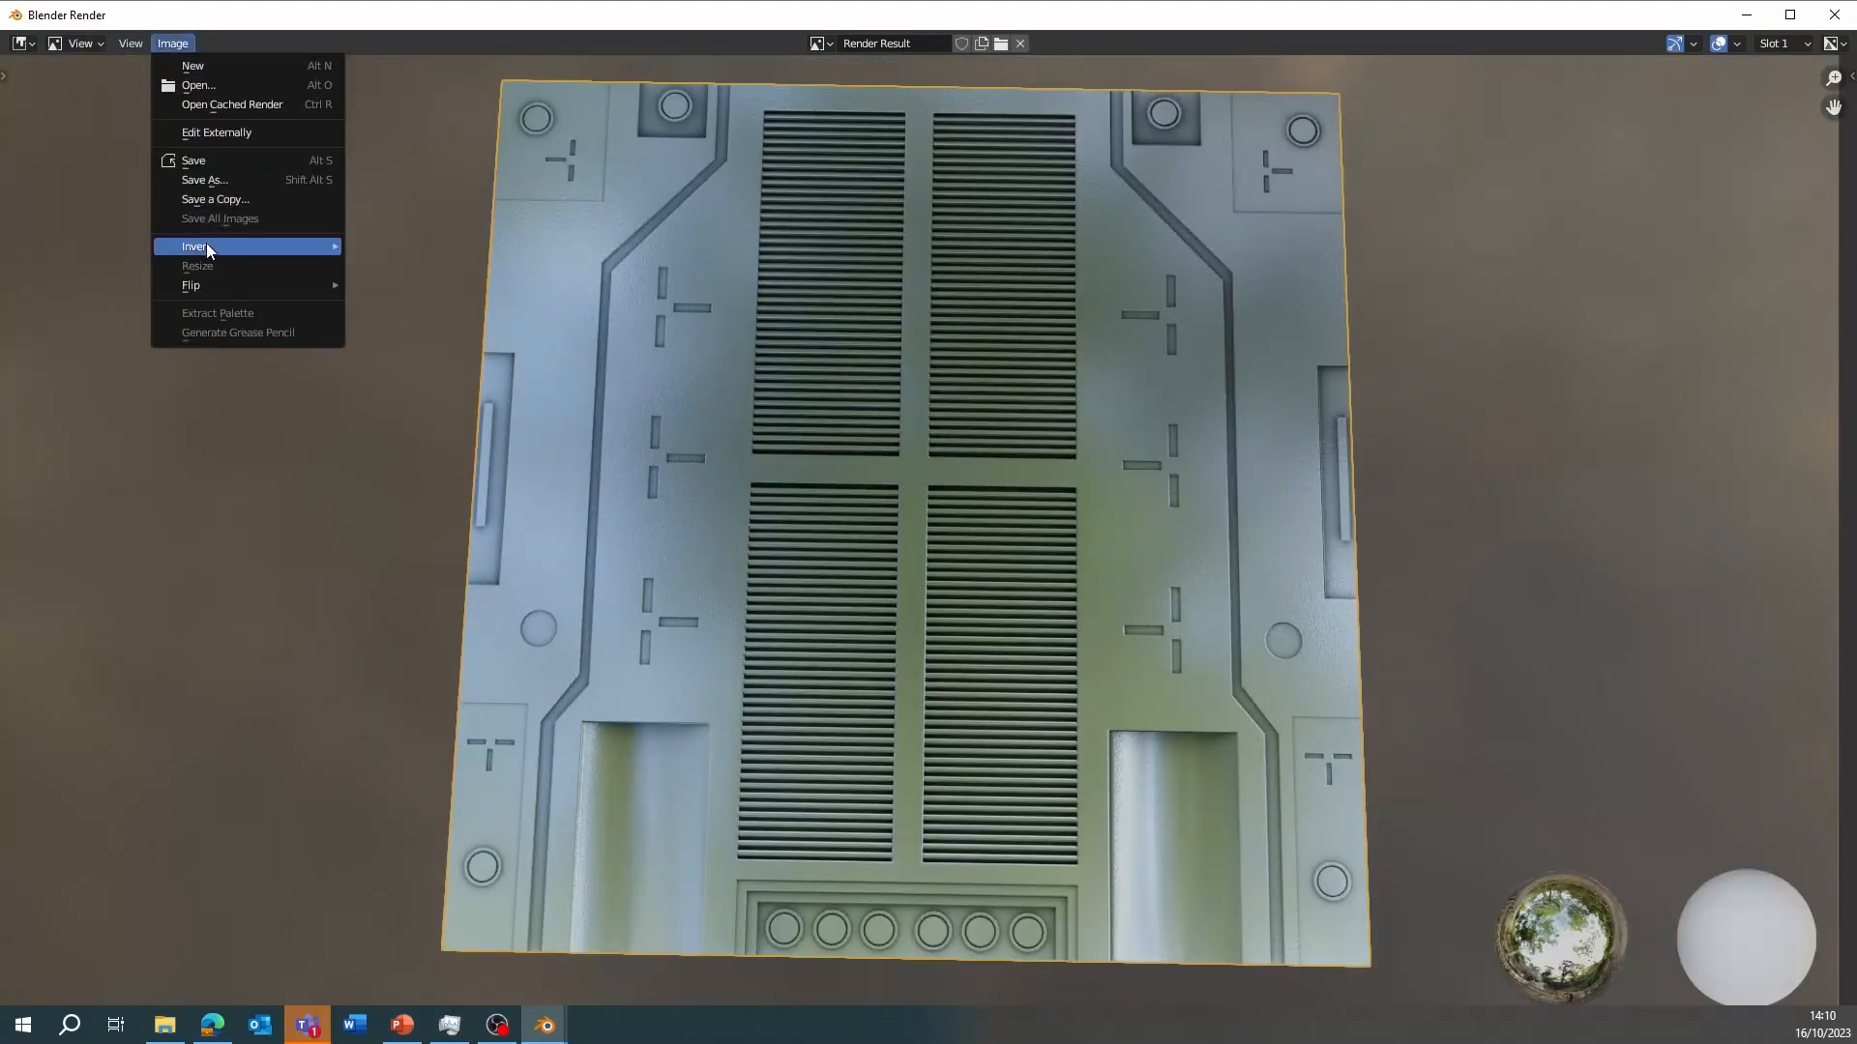
click(201, 182)
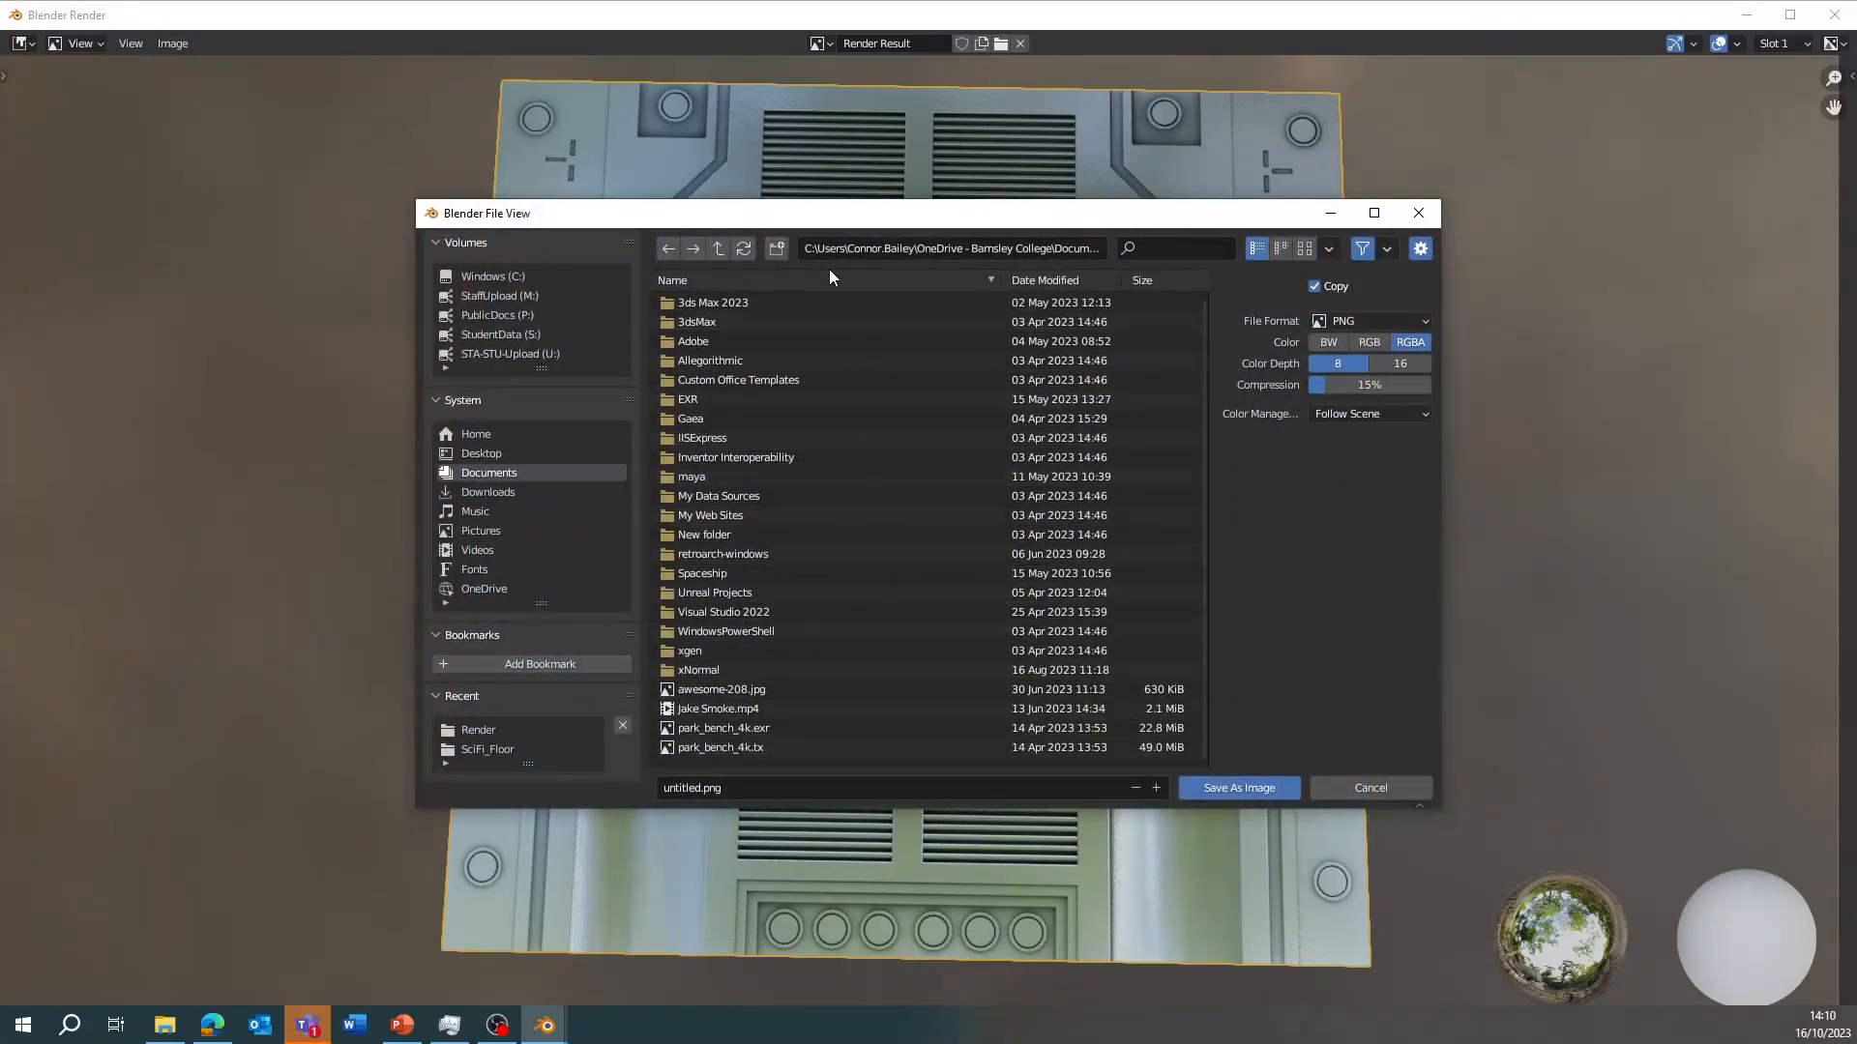
click(1274, 791)
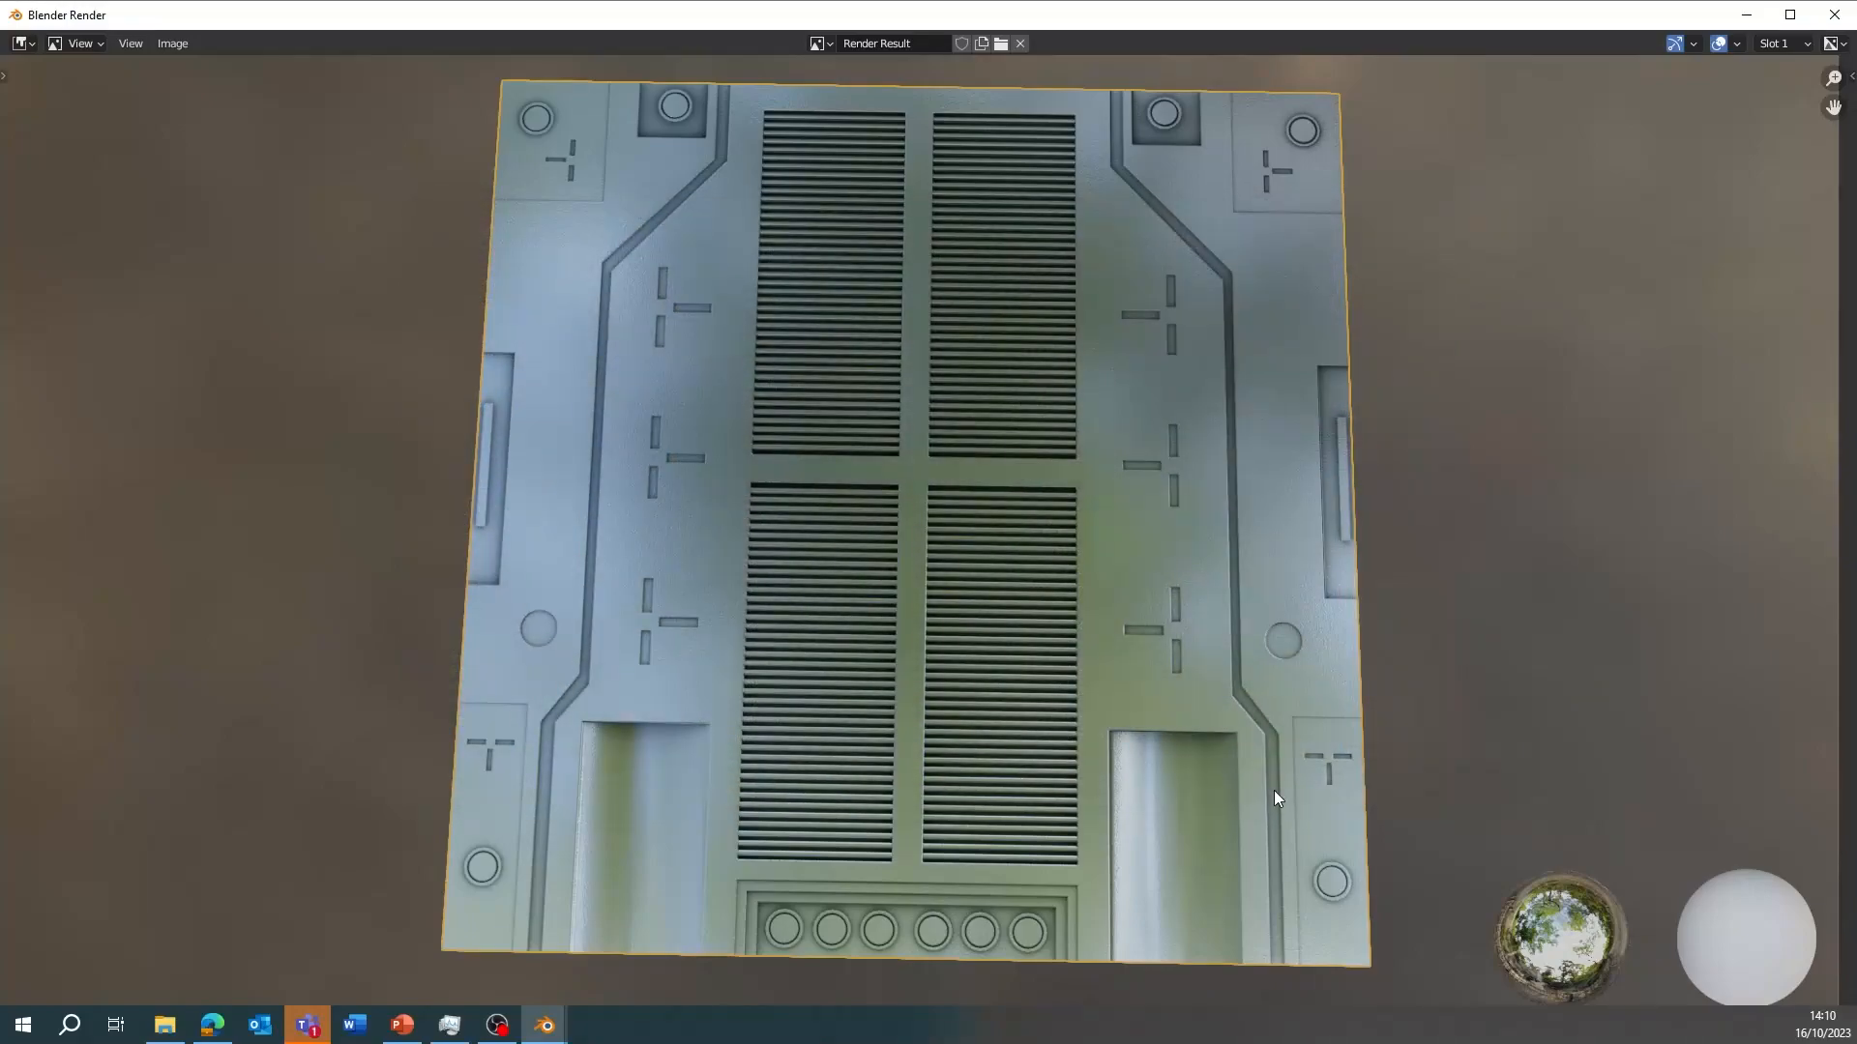
click(1834, 14)
middle_drag(1307, 505, 1117, 461)
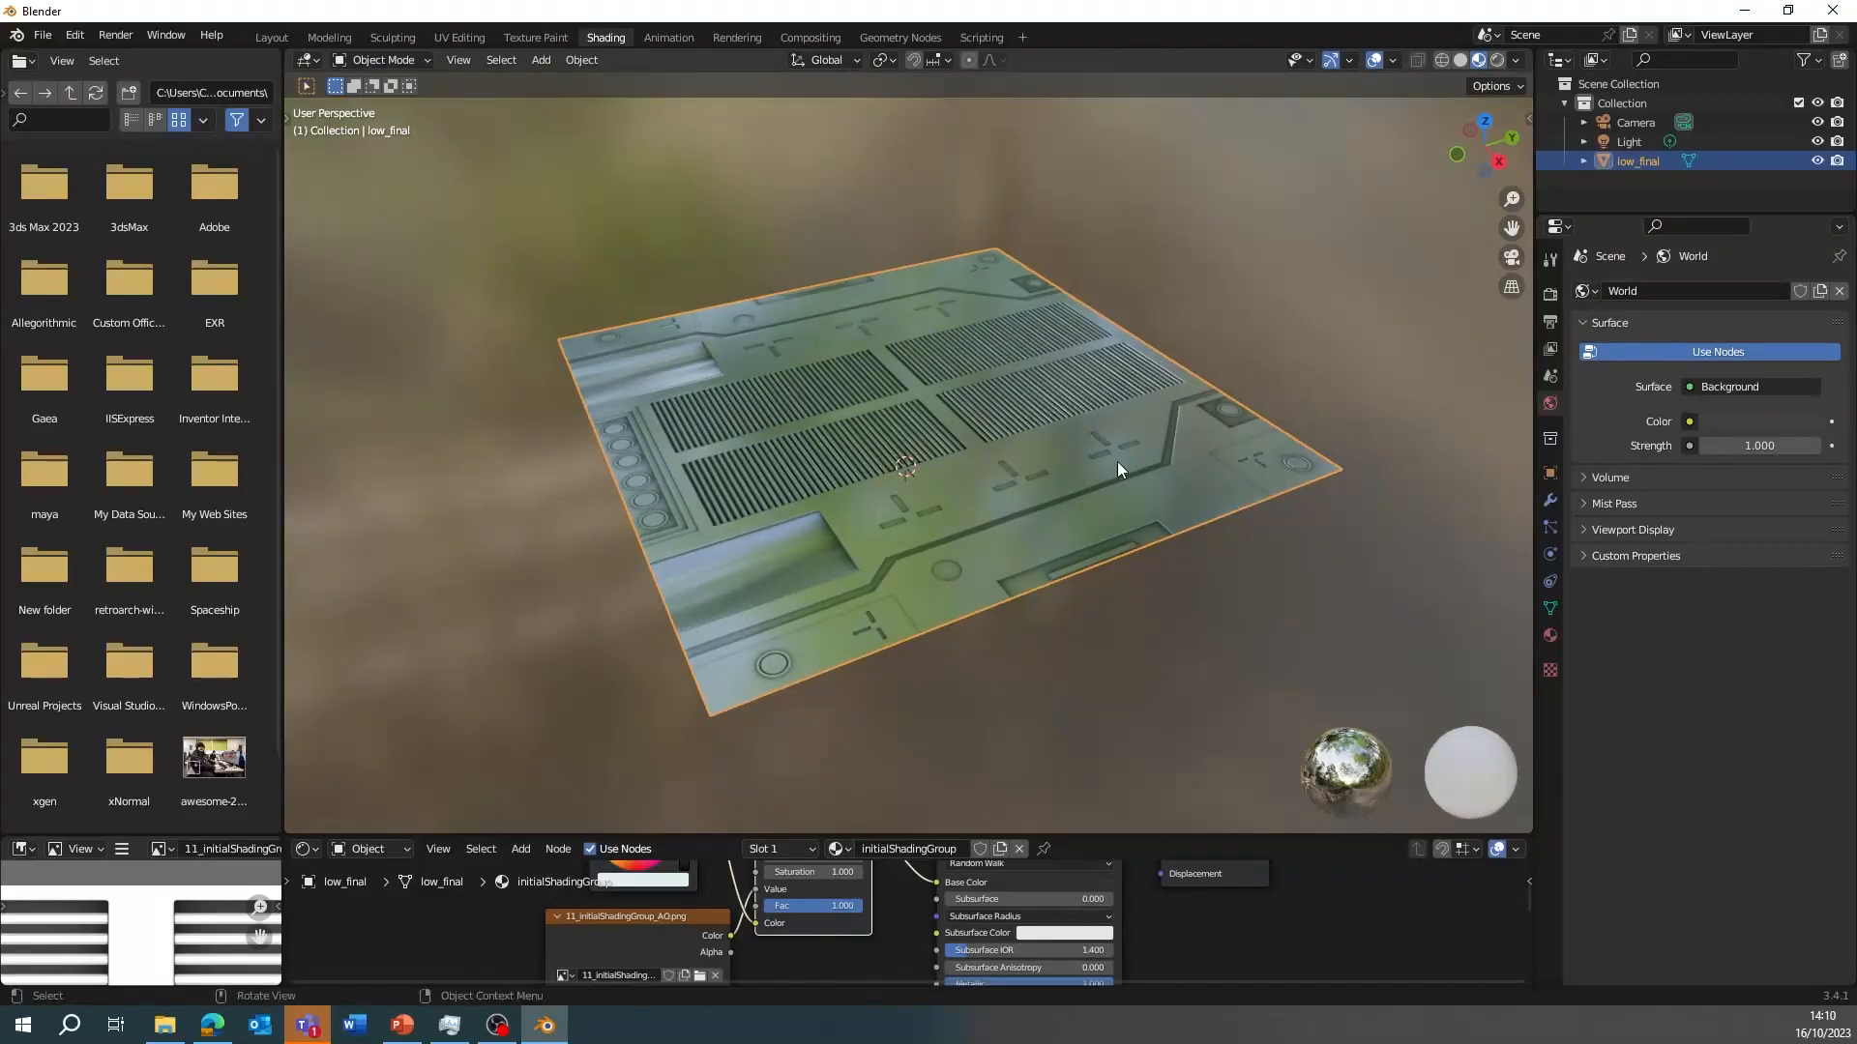
Step: Make a viewport render image of the floor panel in the angled perspective view and save it as untitled2.png in the Documents folder
click(465, 65)
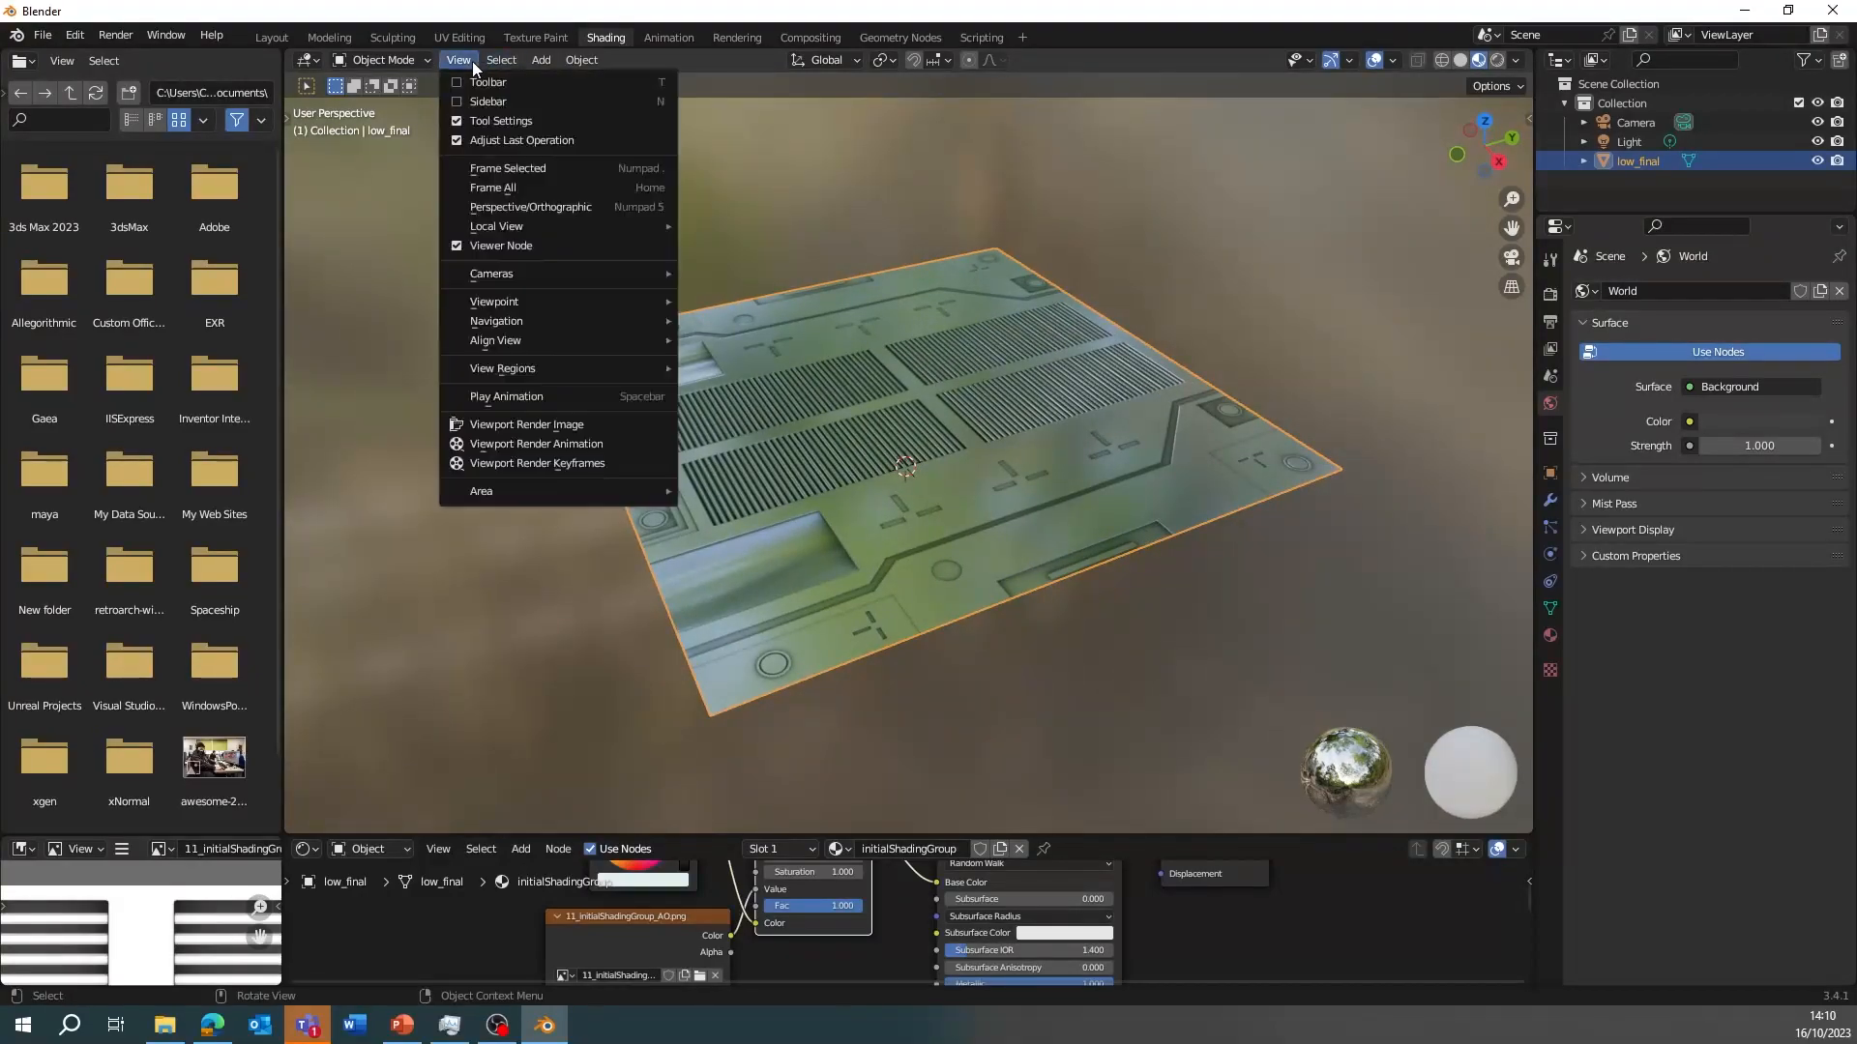
click(528, 427)
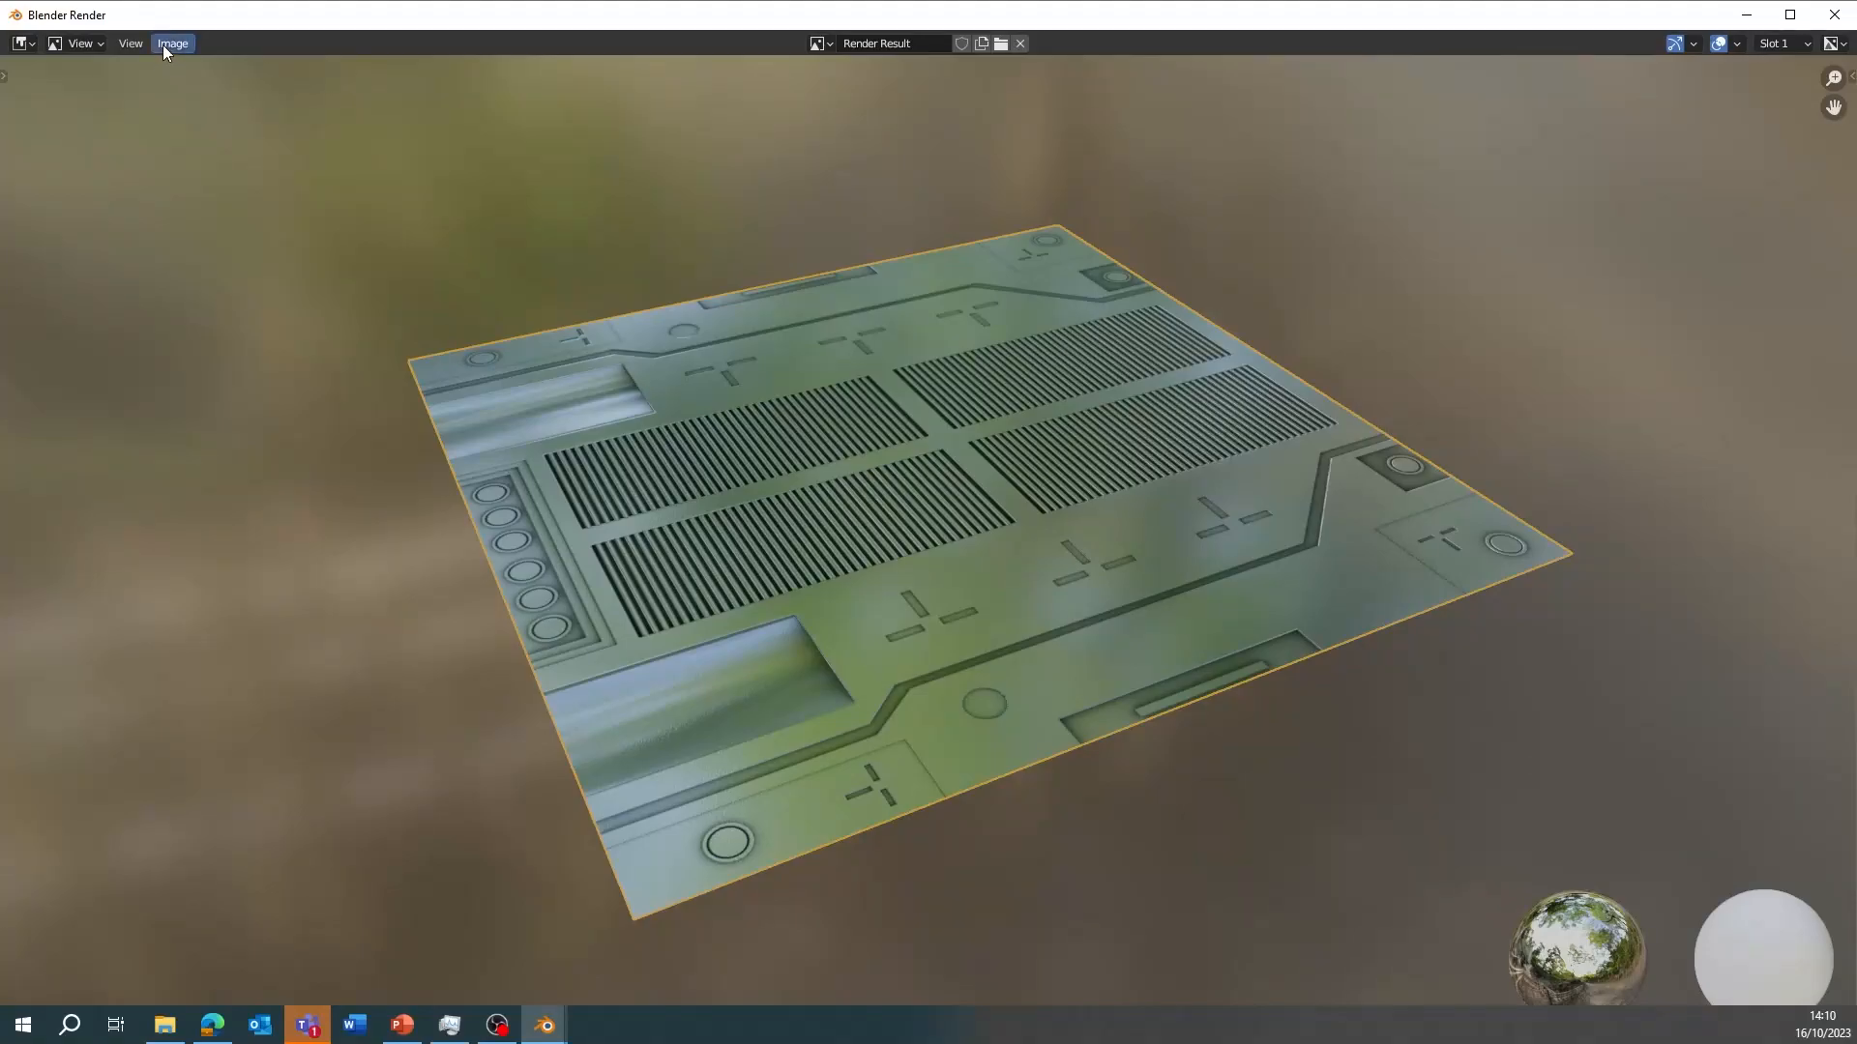
click(163, 45)
click(219, 178)
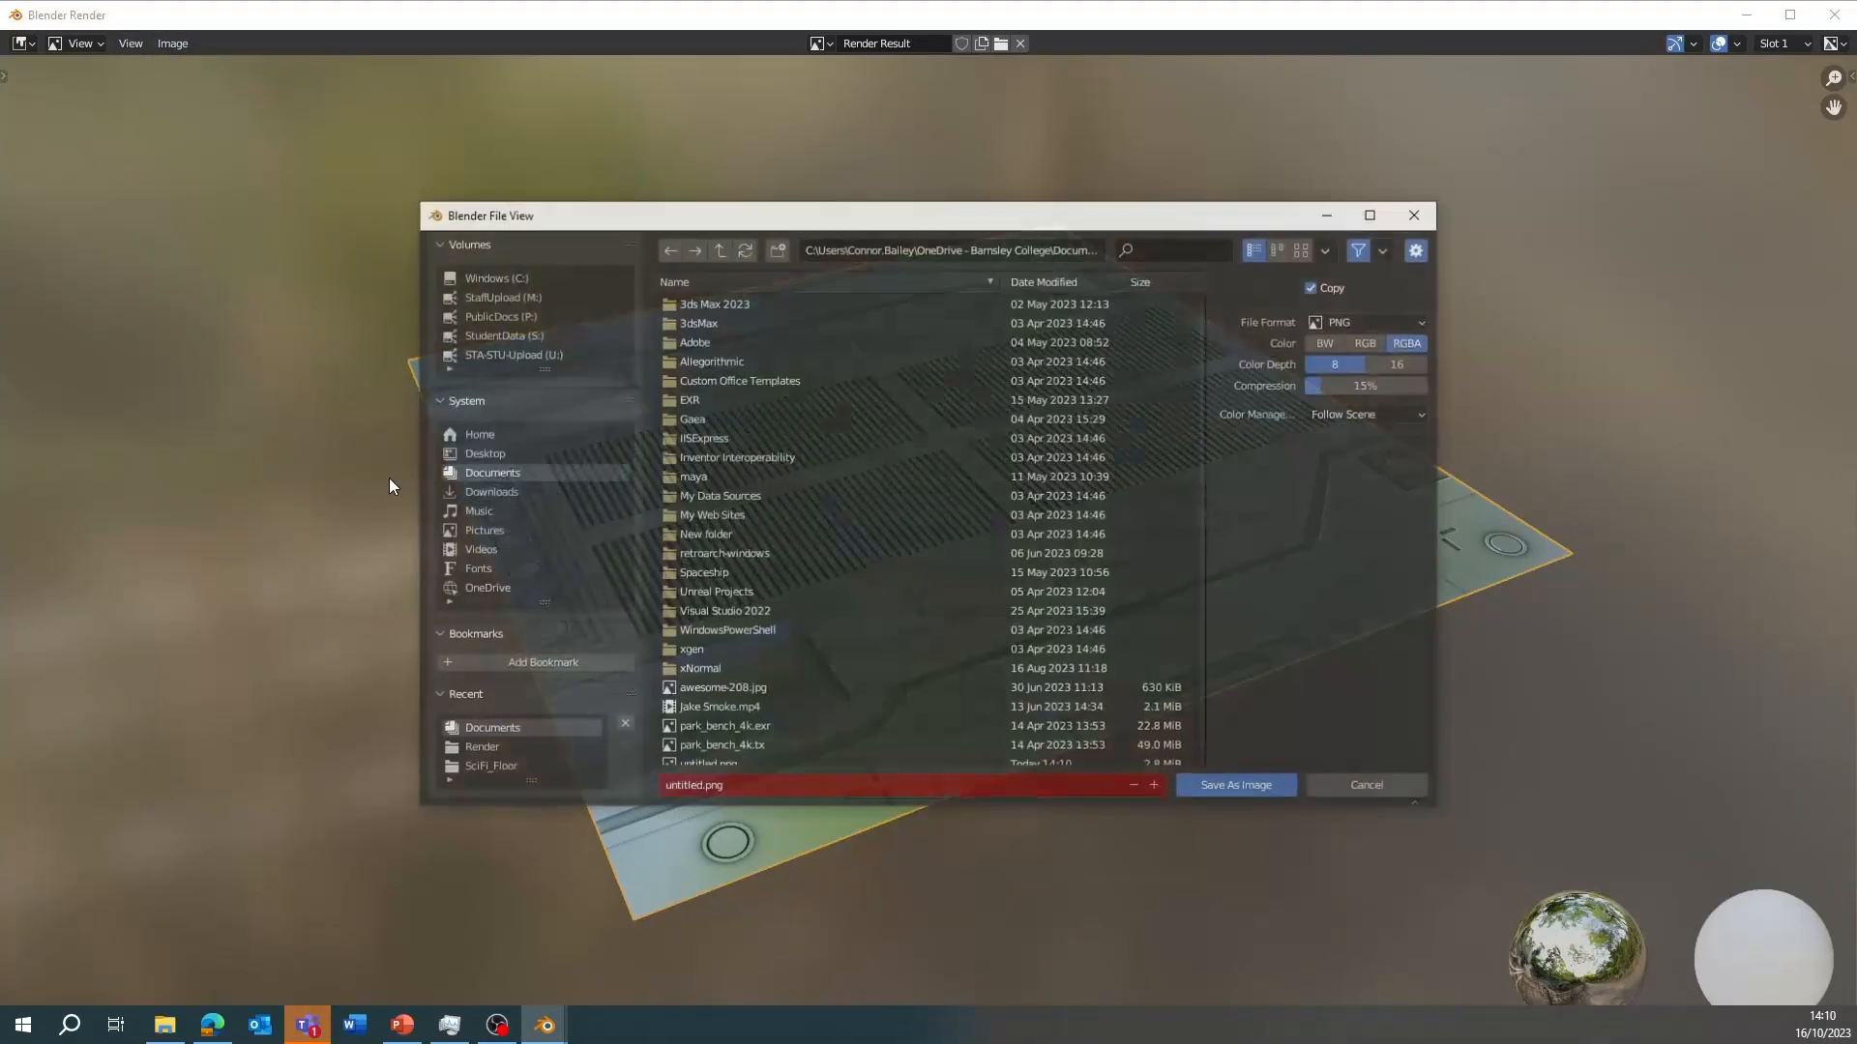
click(700, 788)
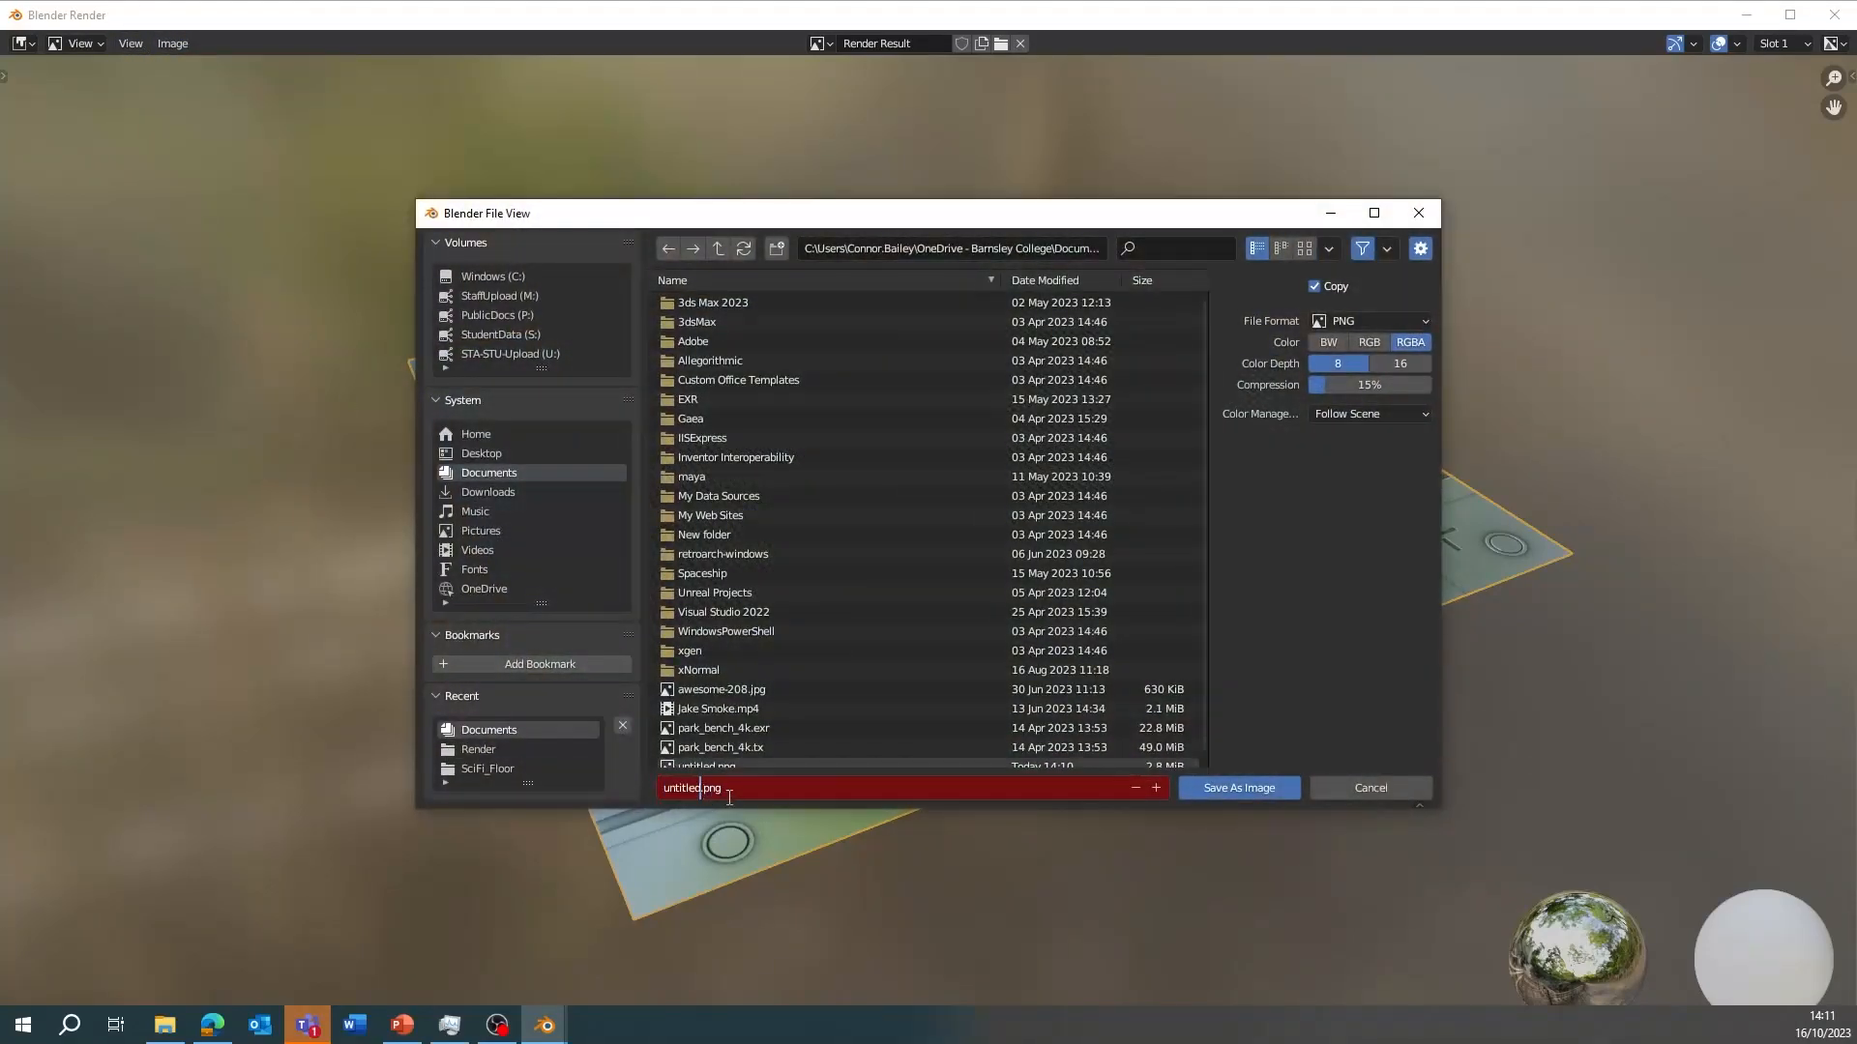
click(1275, 787)
click(1835, 16)
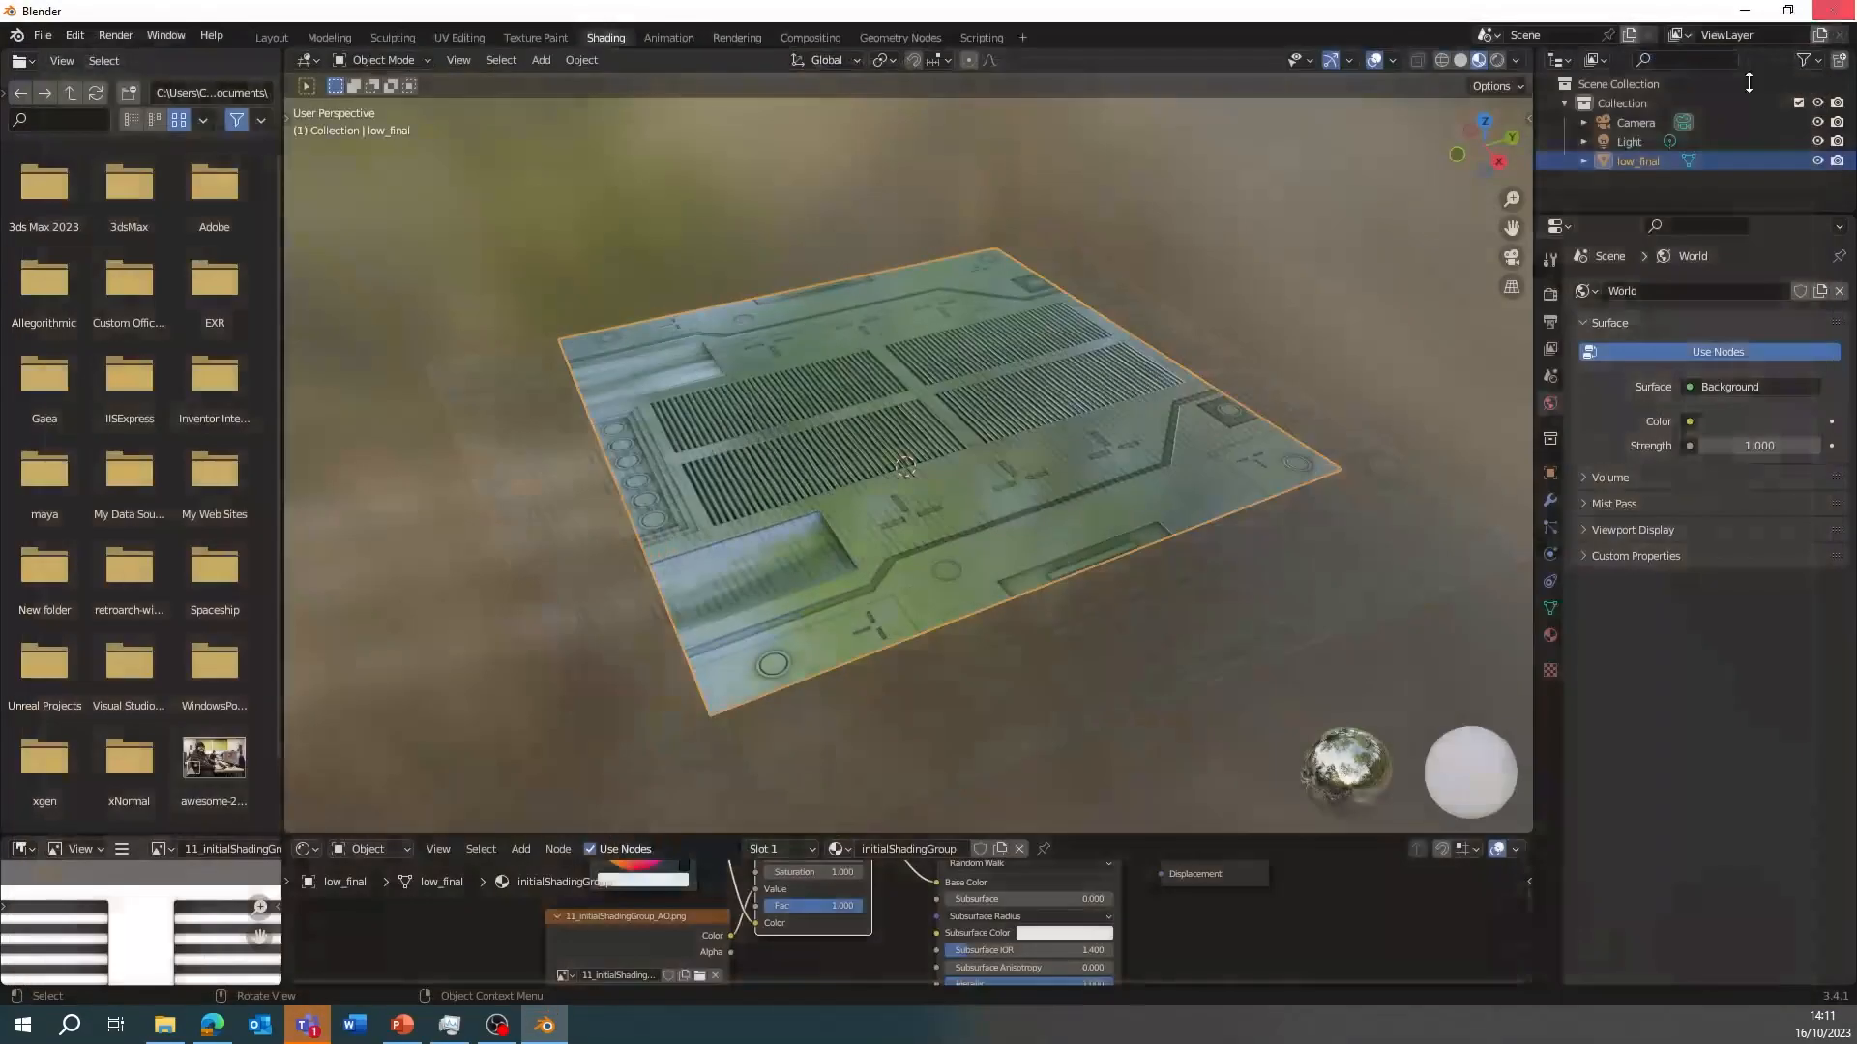
Step: Switch to File Explorer, enlarge its window to the full screen and show the Documents folder
click(159, 1031)
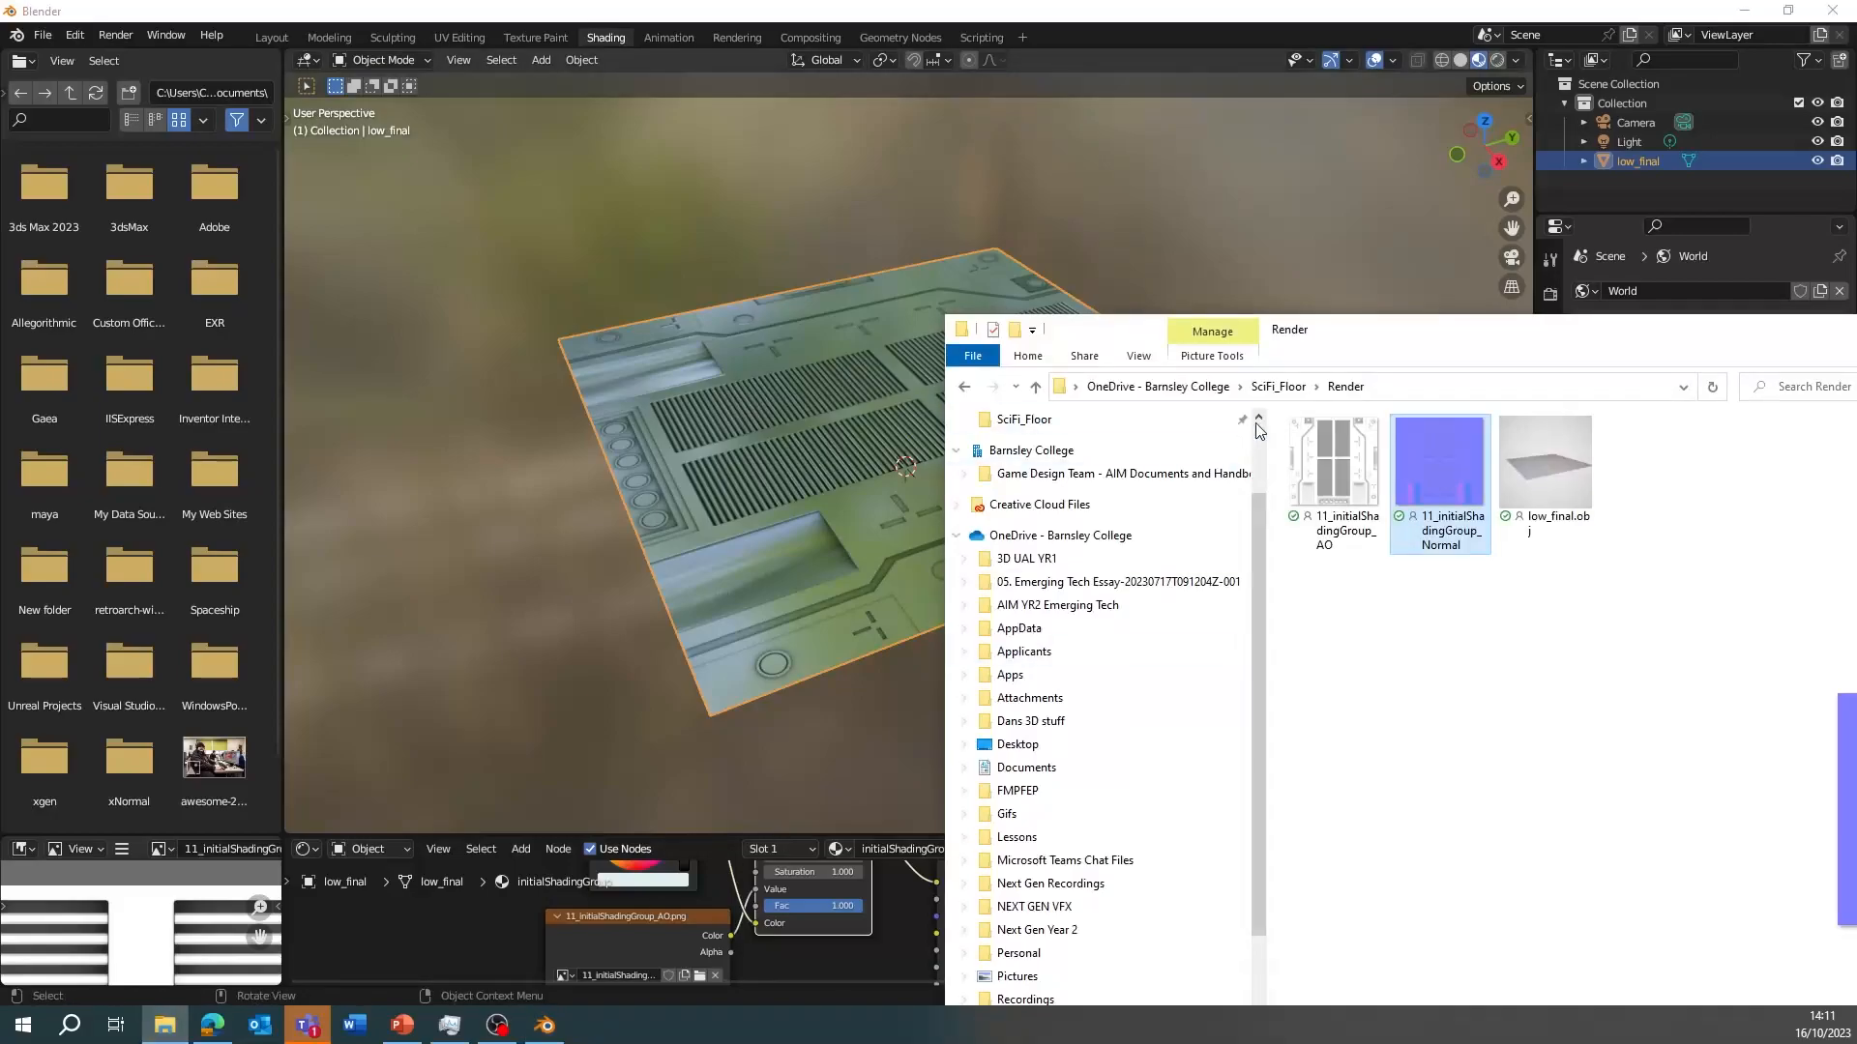
drag(1417, 334, 1856, 329)
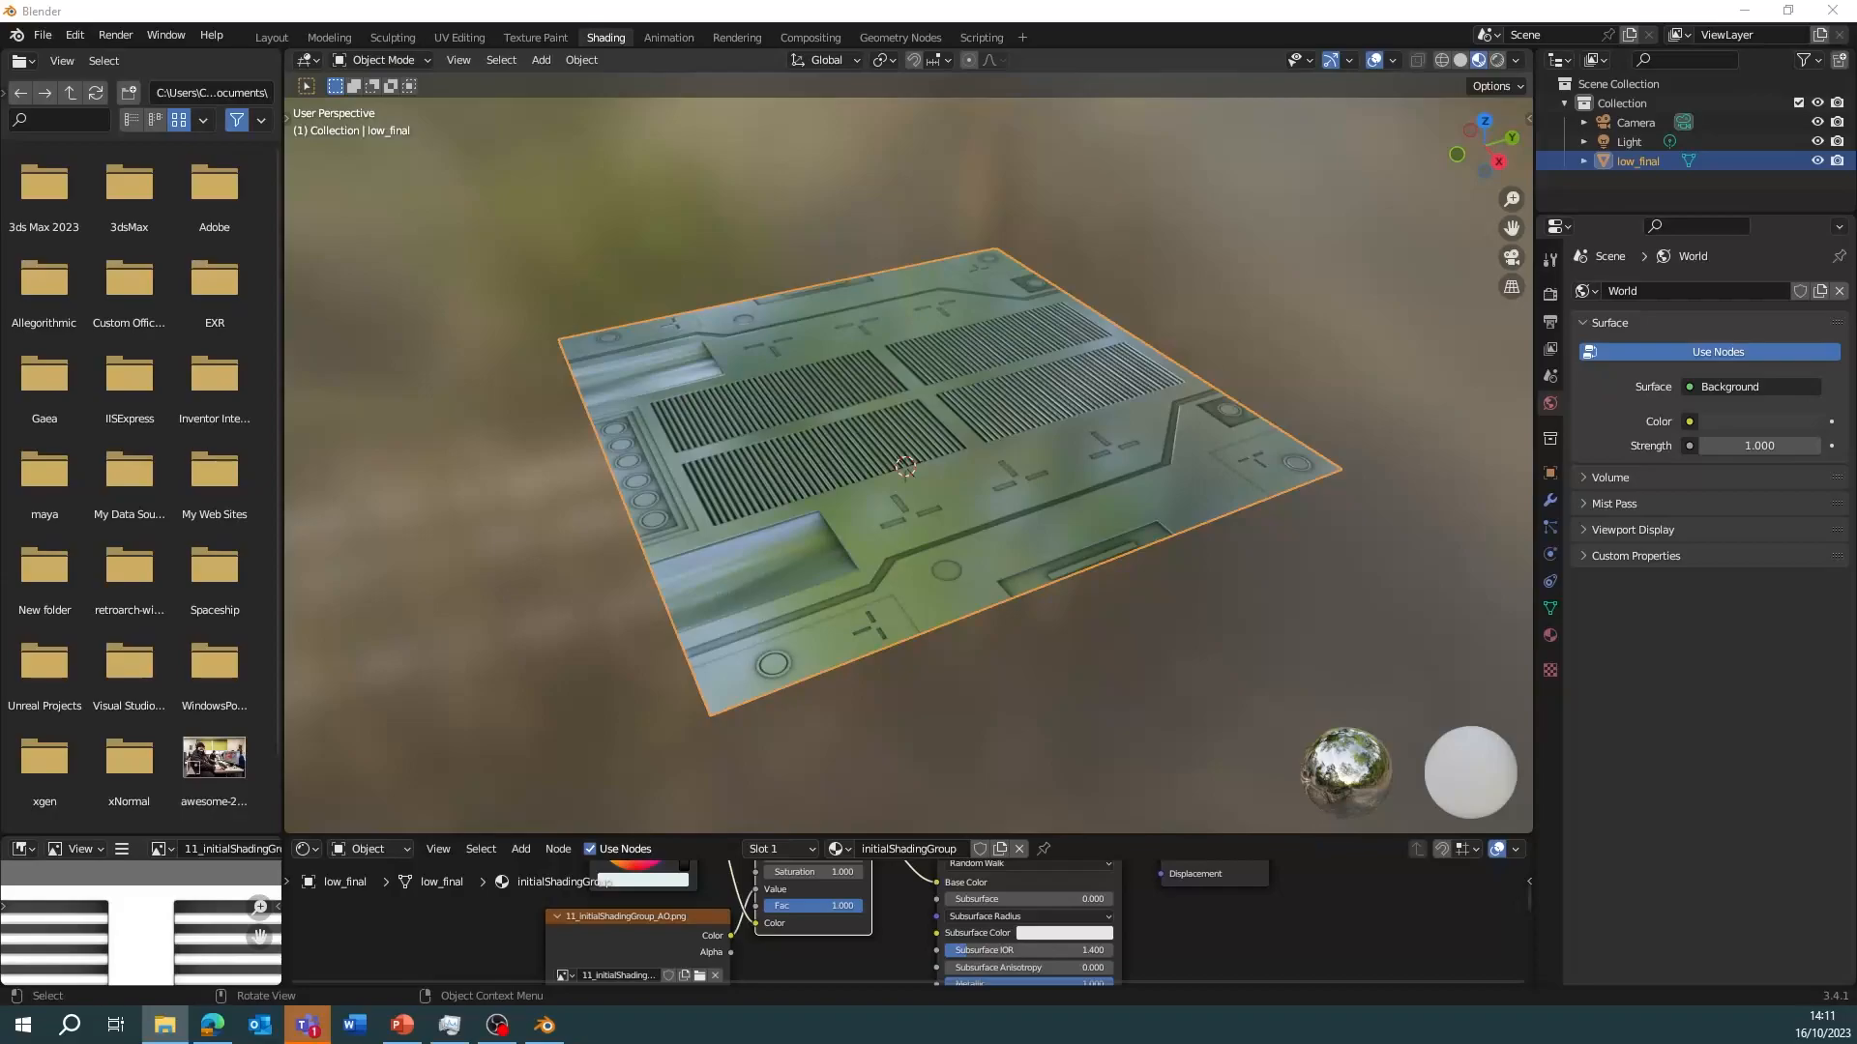
drag(1856, 474, 1200, 2)
Step: Open untitled2.png from the Documents folder in the image viewer and compare it with the top-view render untitled.png
click(441, 131)
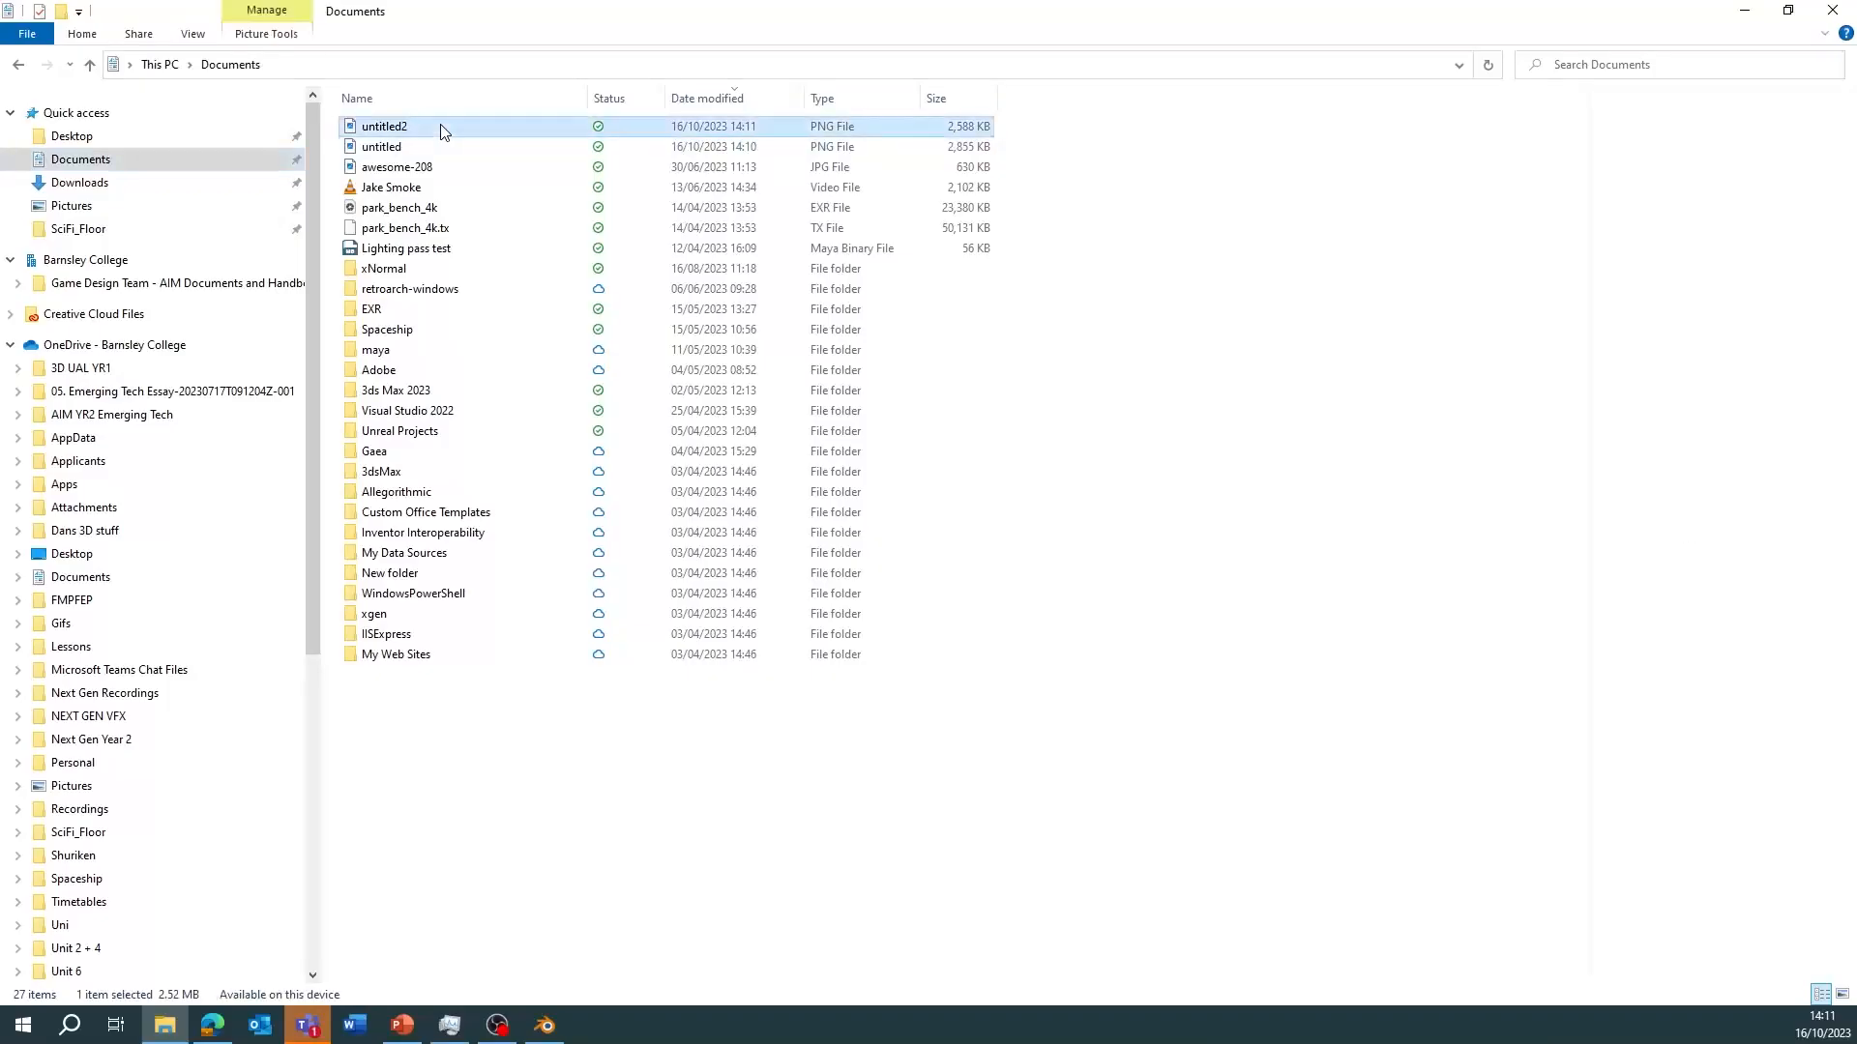
double_click(441, 131)
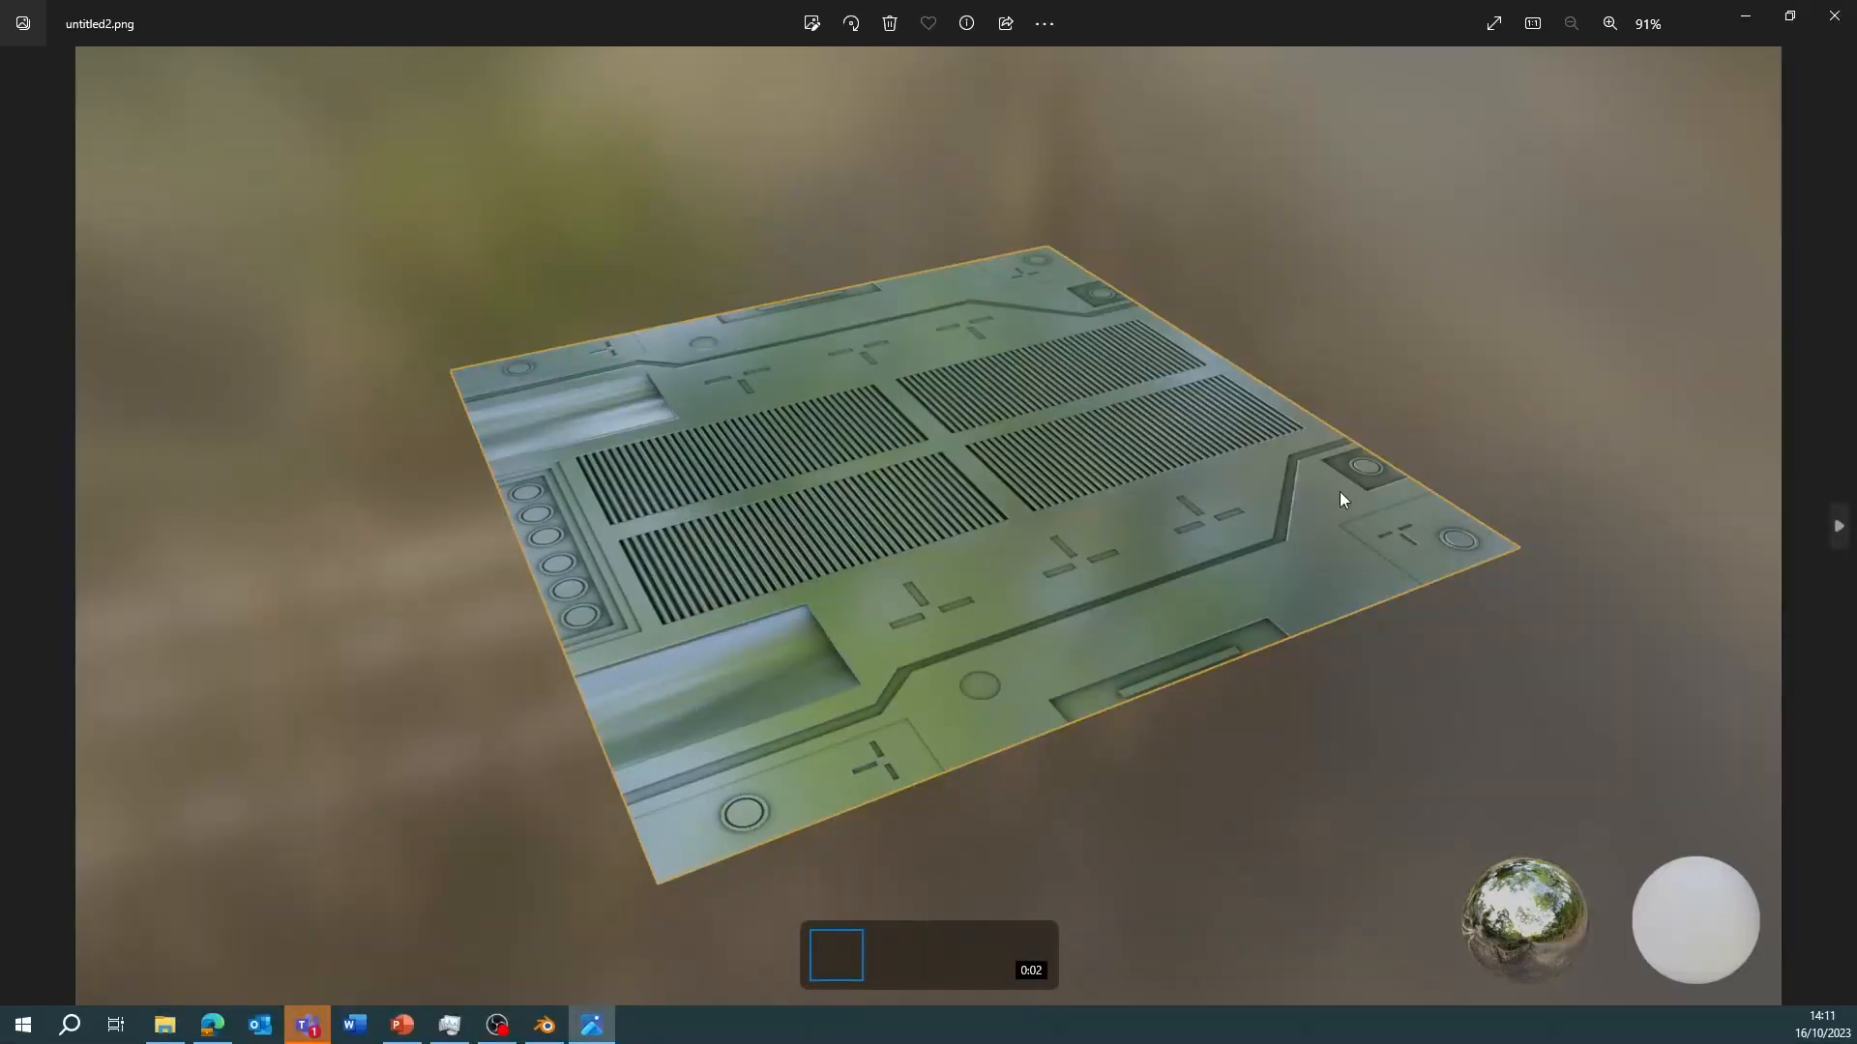
click(1836, 532)
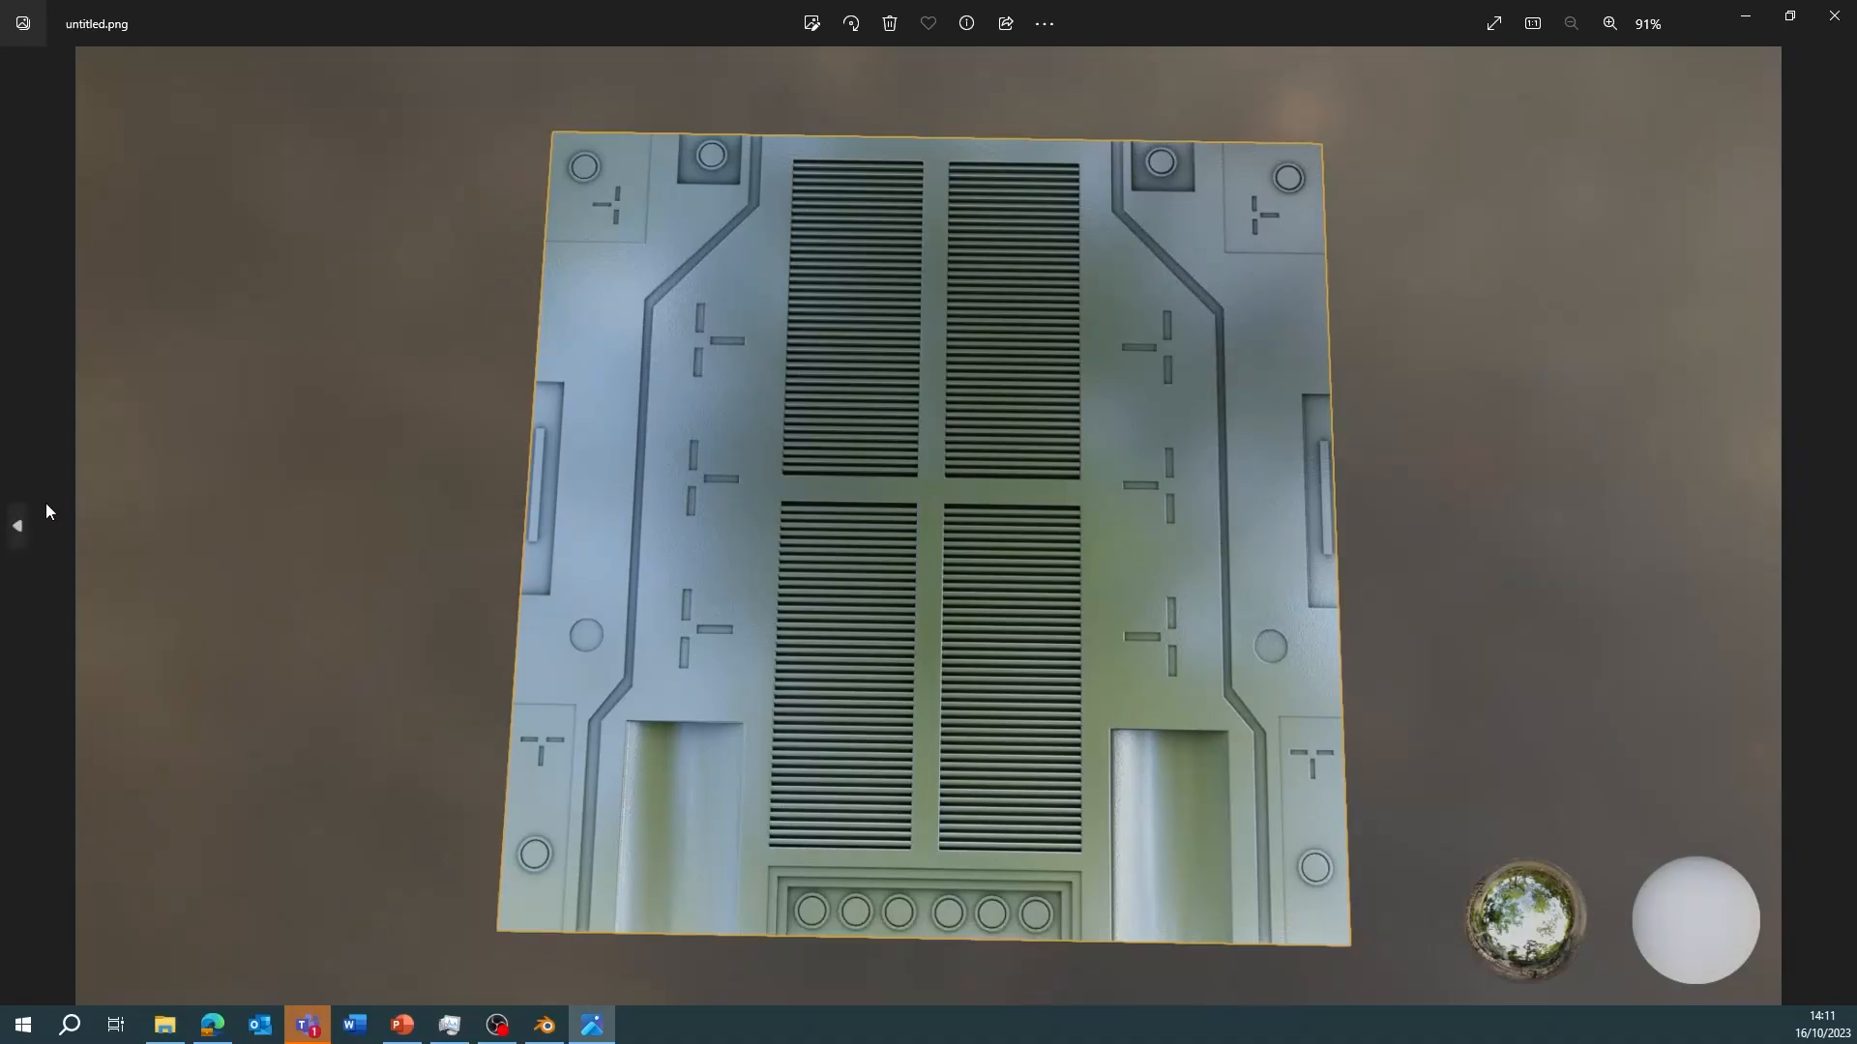
click(19, 530)
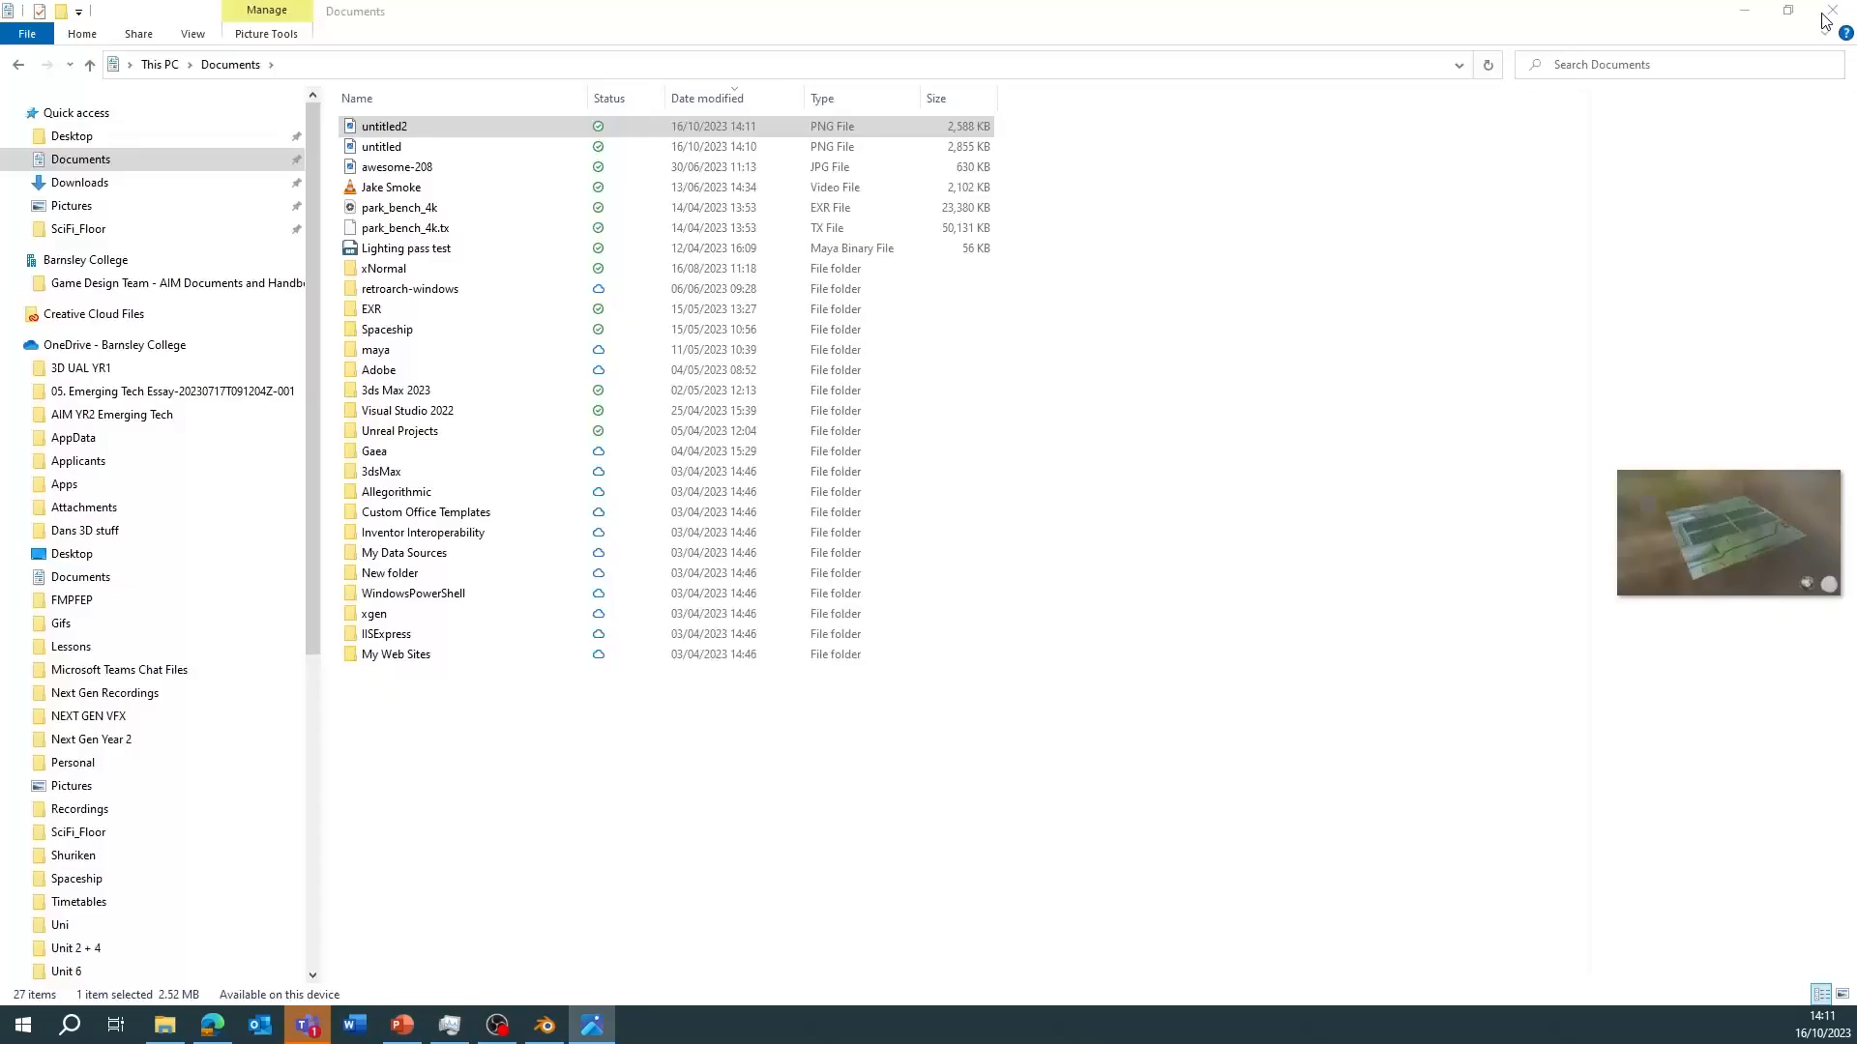